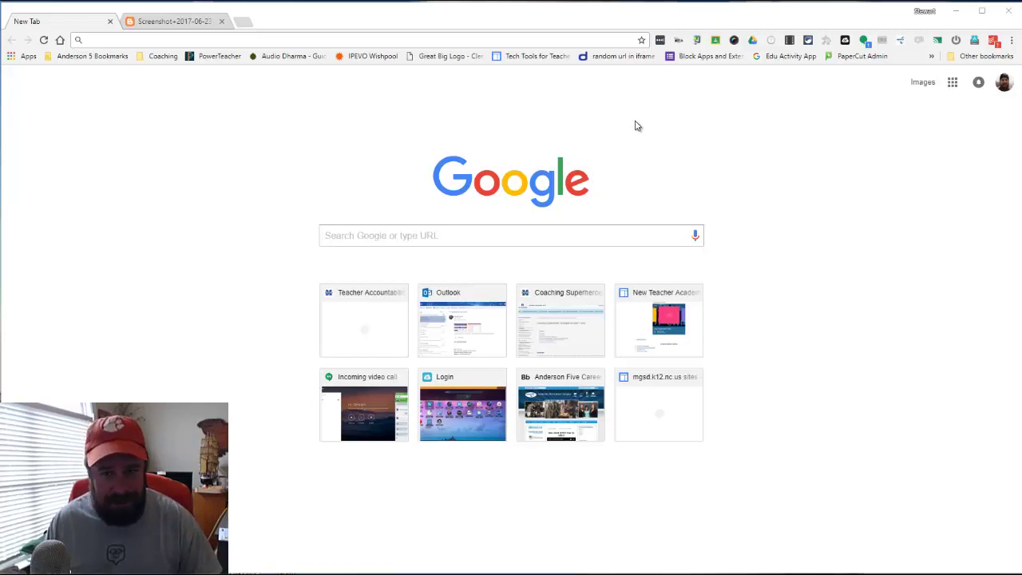
{"action": "left_click", "coordinate": [255, 41]}
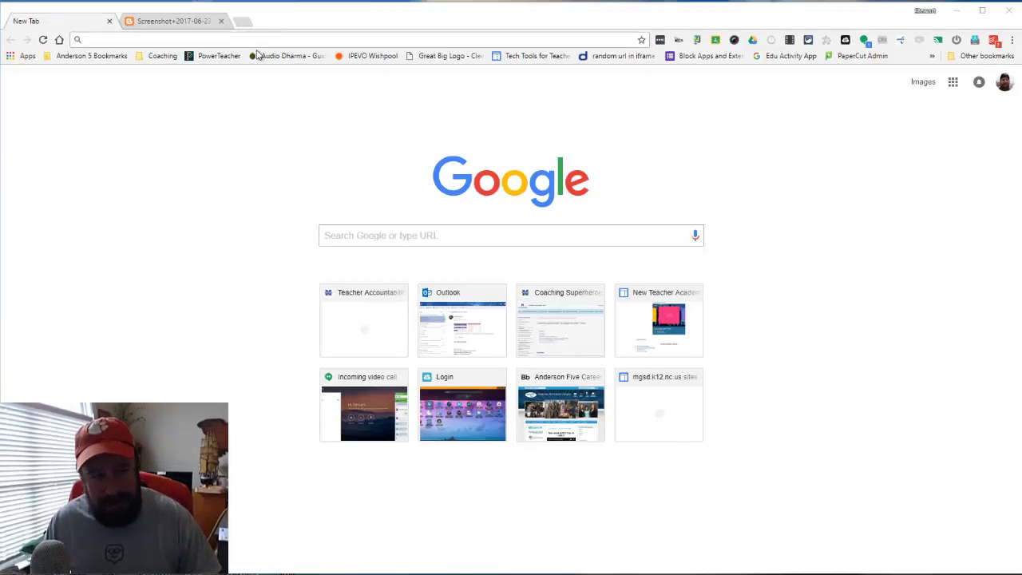
{"action": "type", "text": "blocked.com"}
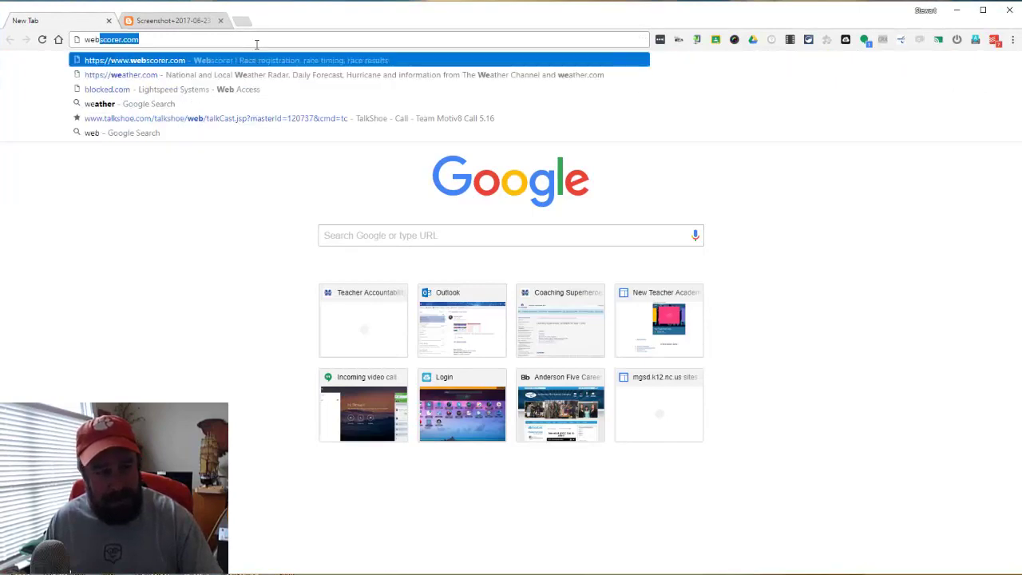
{"action": "key", "text": "Return"}
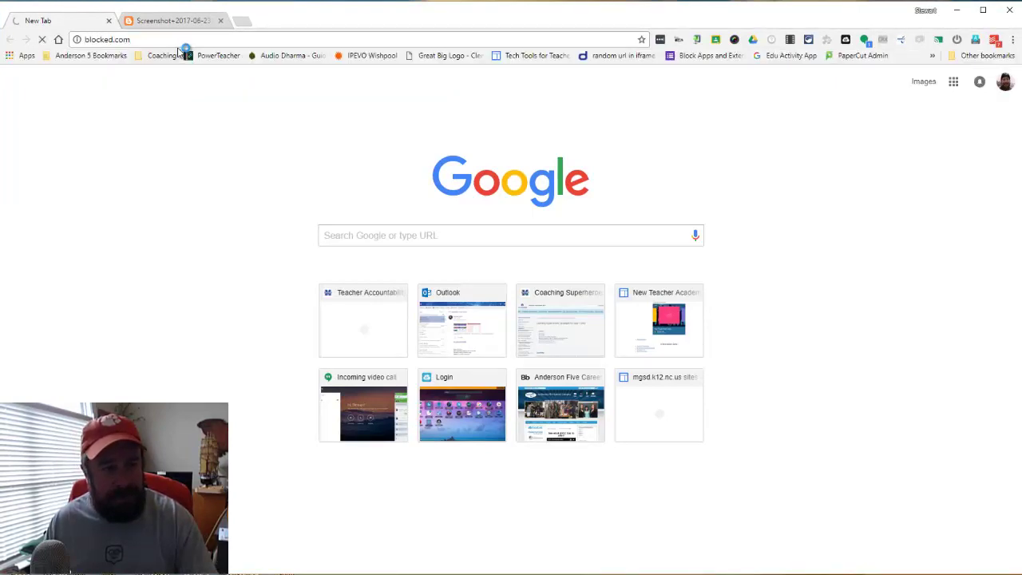
- Search Google for "web store" and open the Chrome Web Store extensions page
{"action": "left_click", "coordinate": [180, 40]}
{"action": "type", "text": "web "}
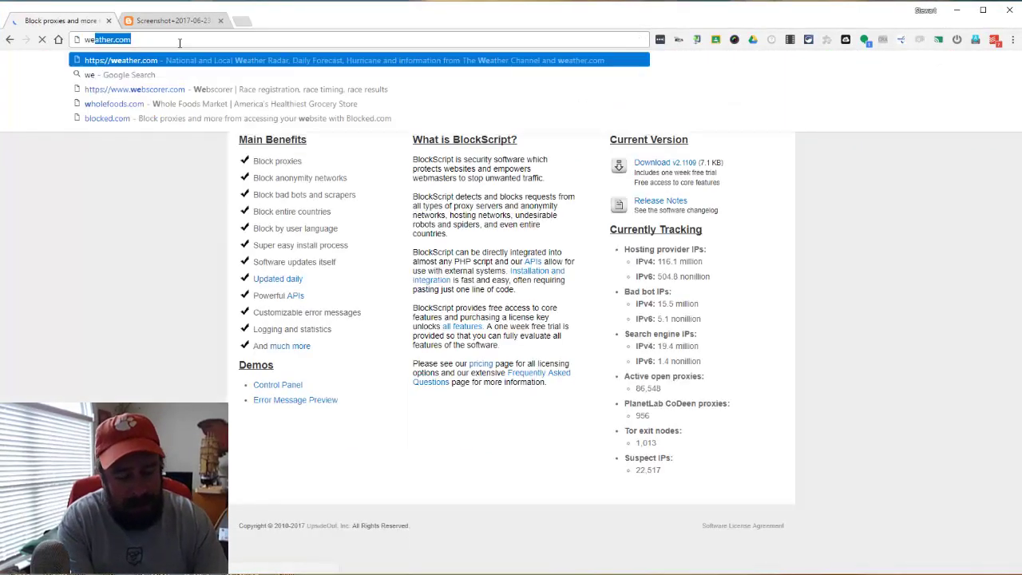
{"action": "type", "text": "store"}
{"action": "key", "text": "Return"}
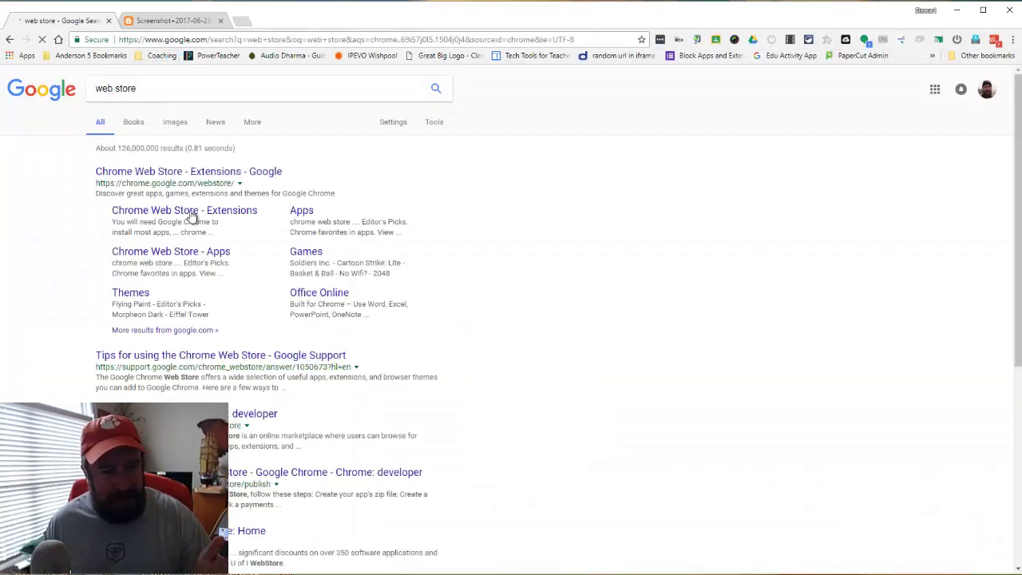
{"action": "left_click", "coordinate": [198, 177]}
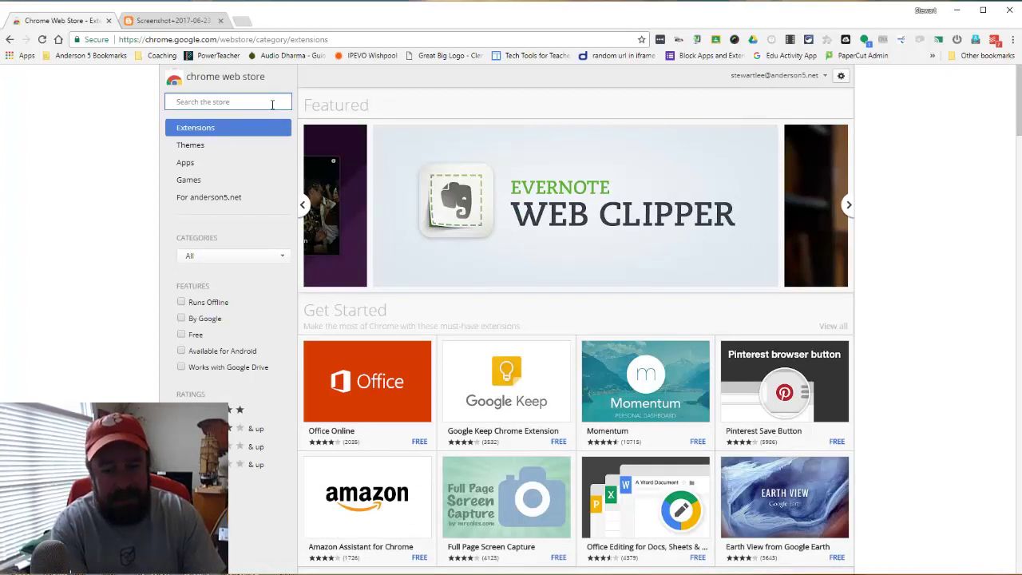
- Search the Chrome Web Store for "netop vison" to find the Netop Vision apps and extension
{"action": "type", "text": "netop"}
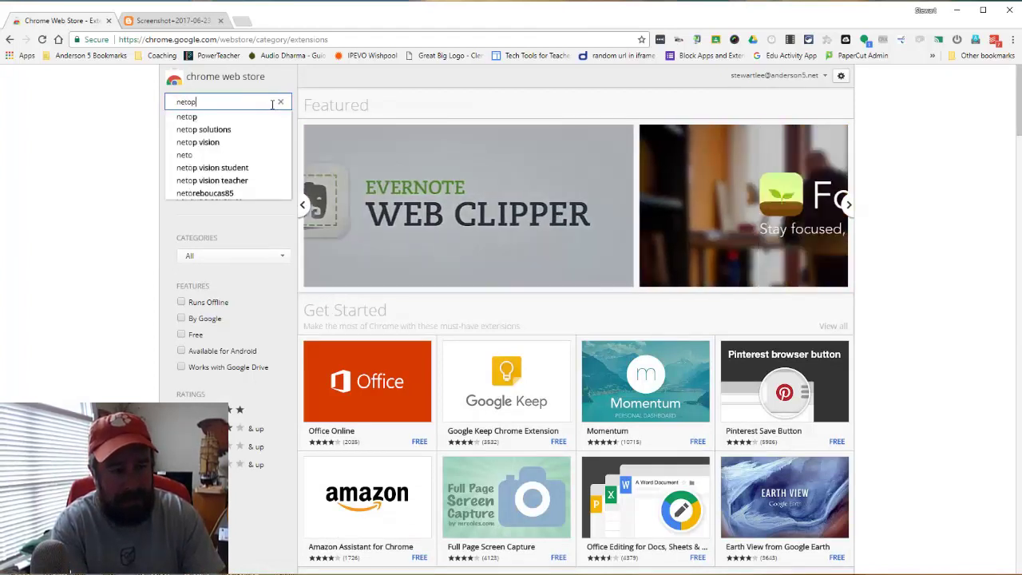
{"action": "type", "text": " viso"}
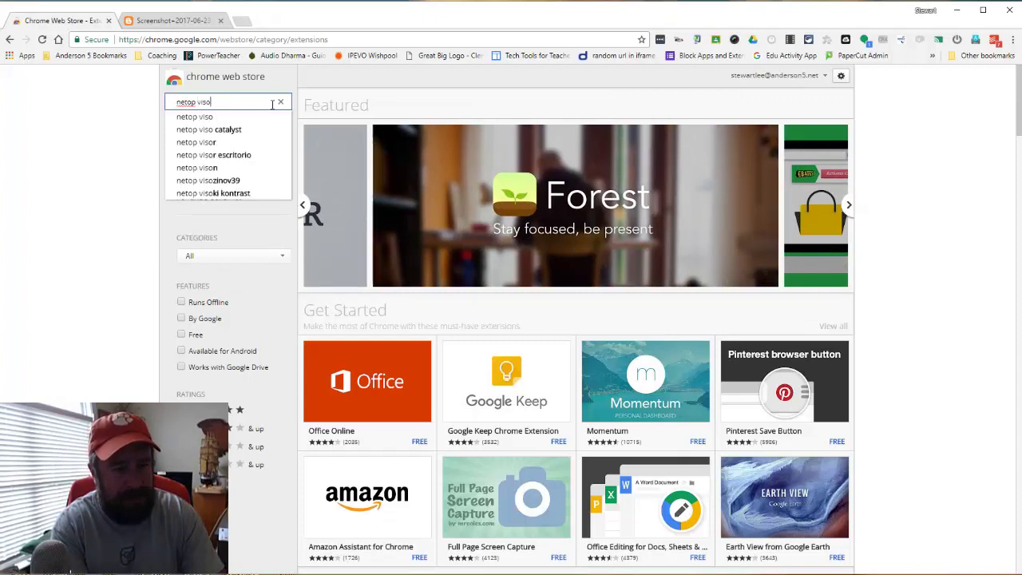
{"action": "type", "text": "n"}
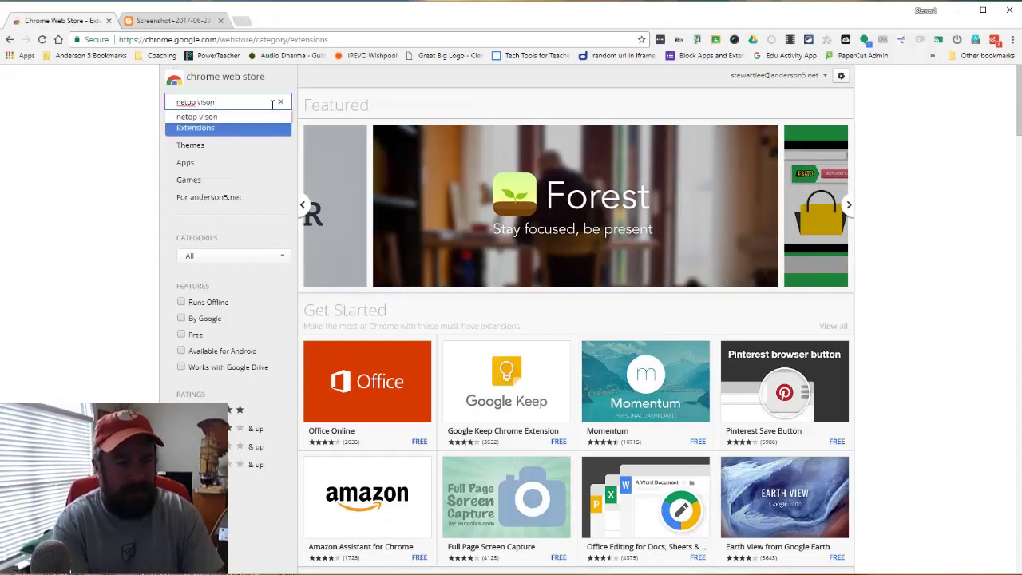
{"action": "key", "text": "Return"}
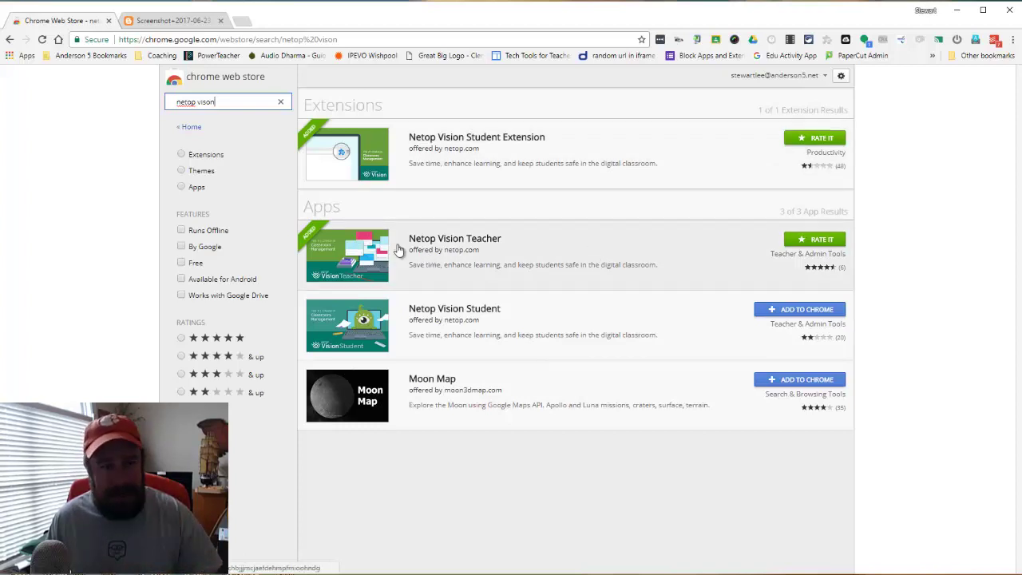
- Launch Netop Vision Teacher from Chrome's apps page and sign in with the teacher's Google account, allowing access to Google Classroom data
{"action": "left_click", "coordinate": [27, 56]}
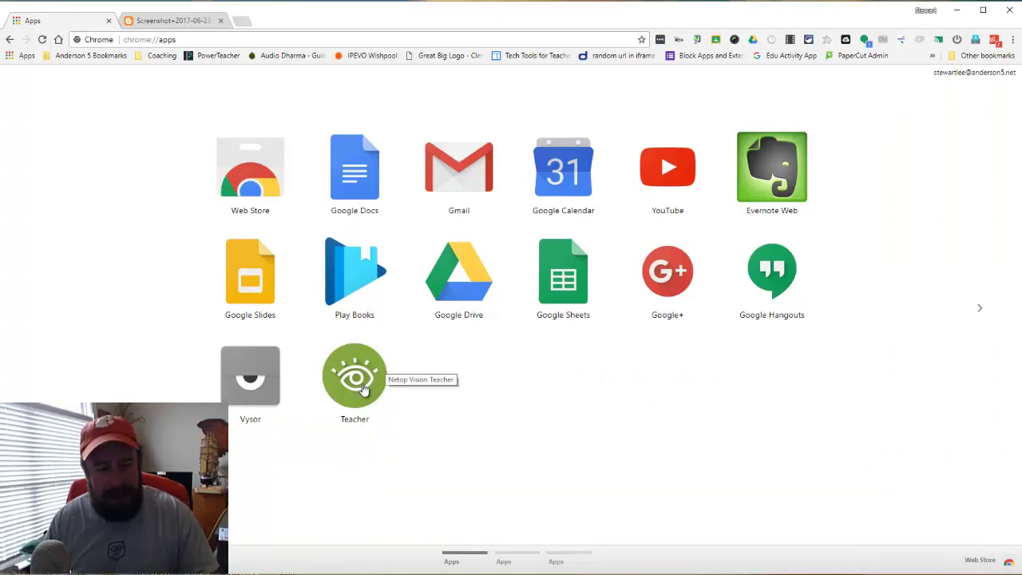
{"action": "key", "text": "ctrl+w"}
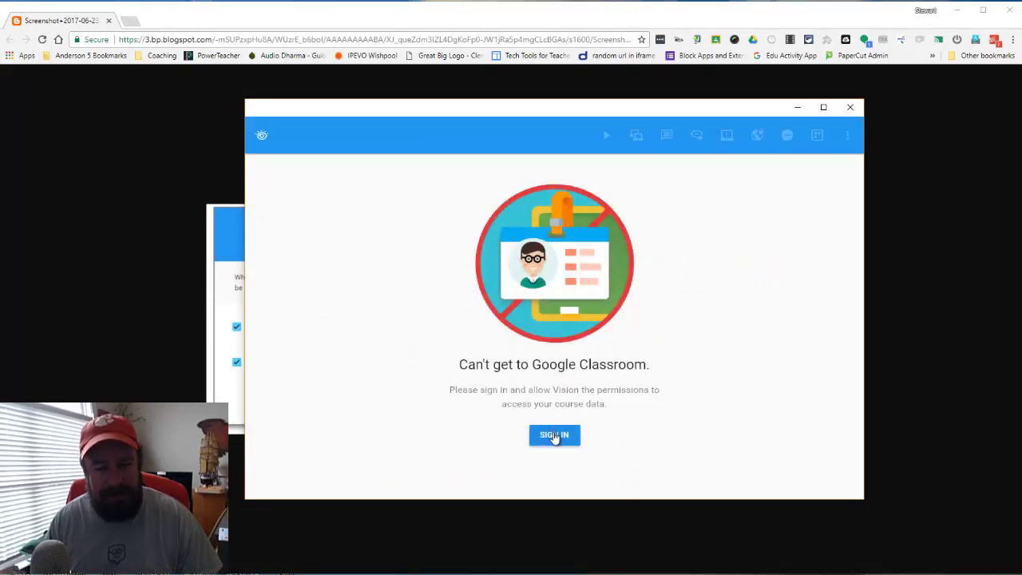
{"action": "left_click", "coordinate": [554, 436]}
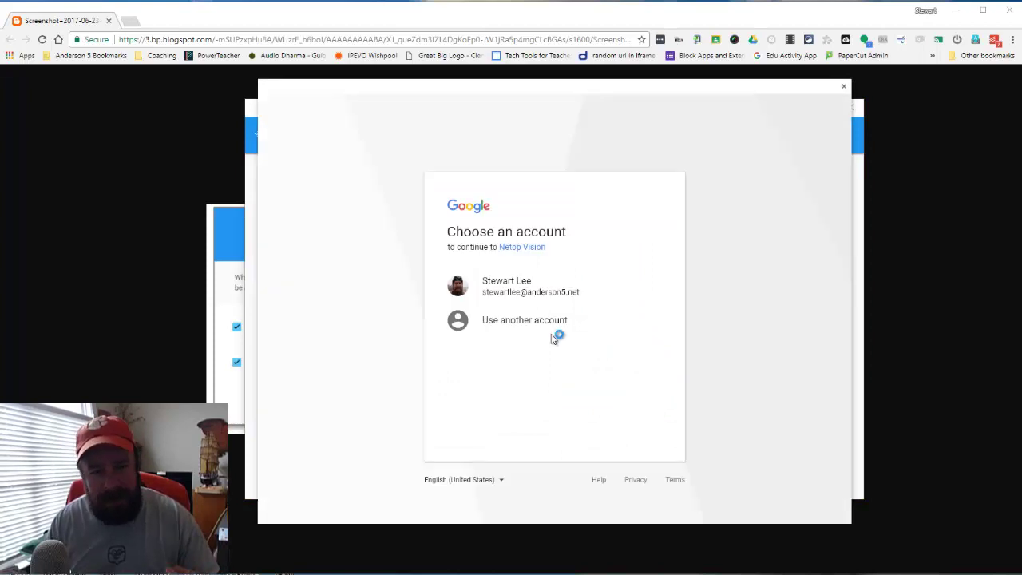
{"action": "left_click", "coordinate": [511, 289]}
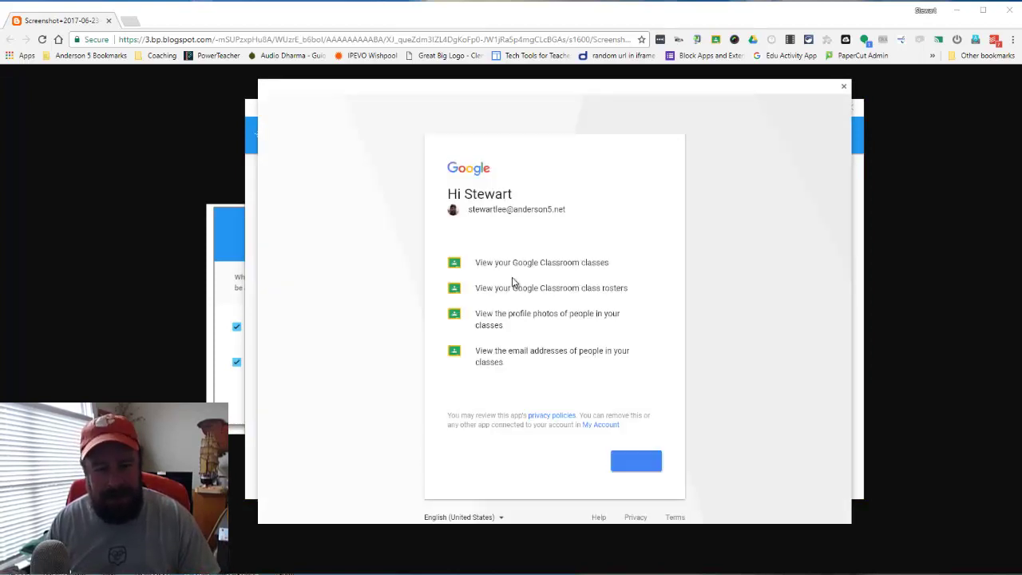
{"action": "left_click", "coordinate": [637, 460]}
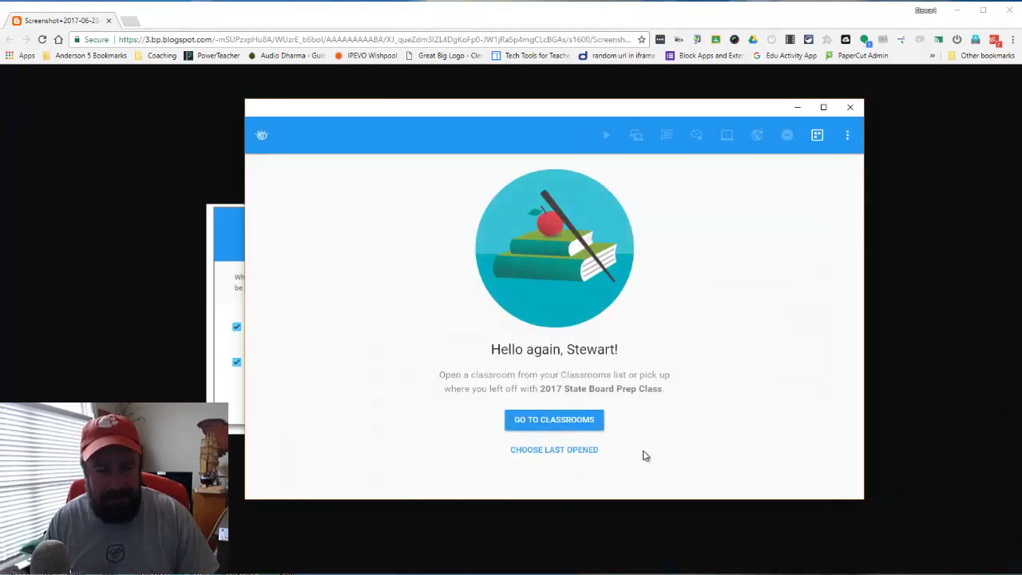
- Go to the classrooms list and open the State Board Theory Prep Class
{"action": "left_click", "coordinate": [555, 426]}
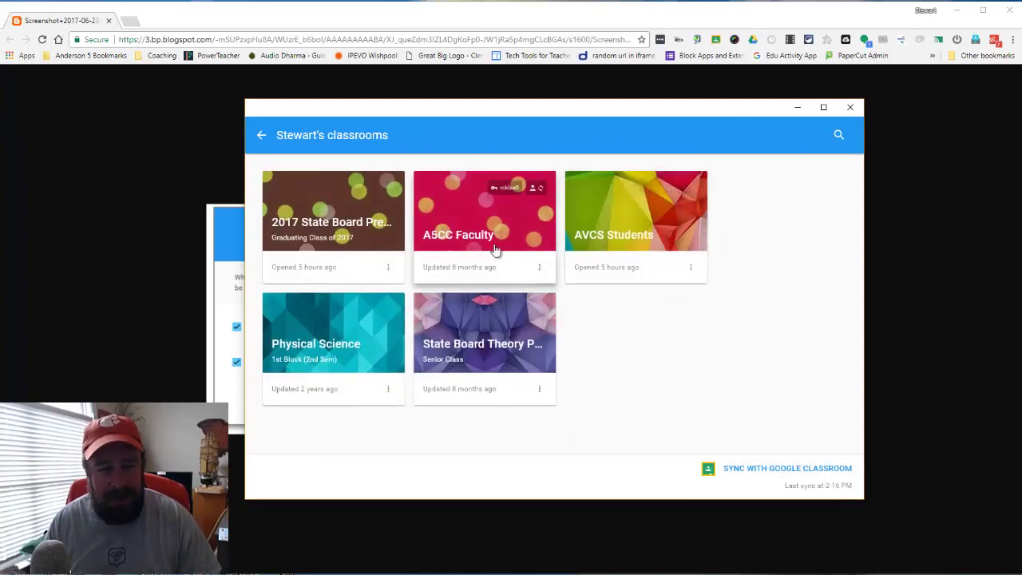
{"action": "mouse_move", "coordinate": [449, 354]}
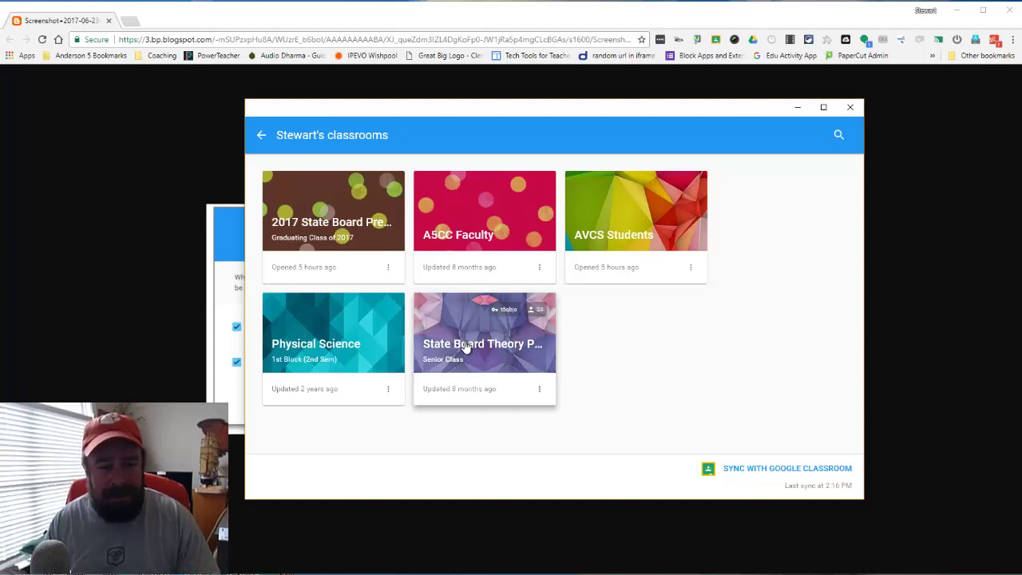
{"action": "left_click", "coordinate": [467, 345]}
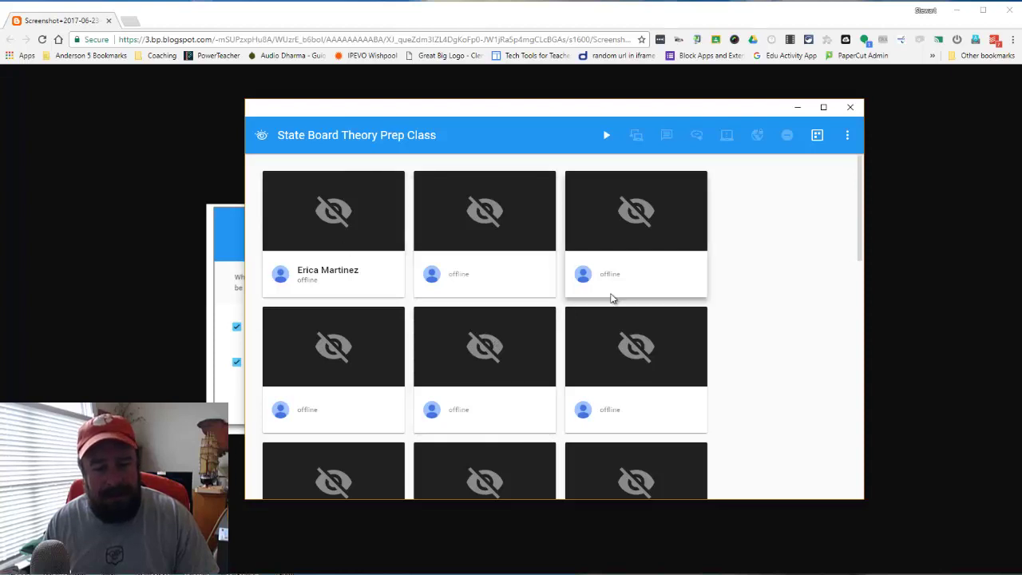
- Look through the student thumbnails of the State Board Theory Prep Class and start the class
{"action": "scroll", "coordinate": [612, 297], "scroll_direction": "down", "scroll_amount": 1}
{"action": "scroll", "coordinate": [591, 308], "scroll_direction": "down", "scroll_amount": 3}
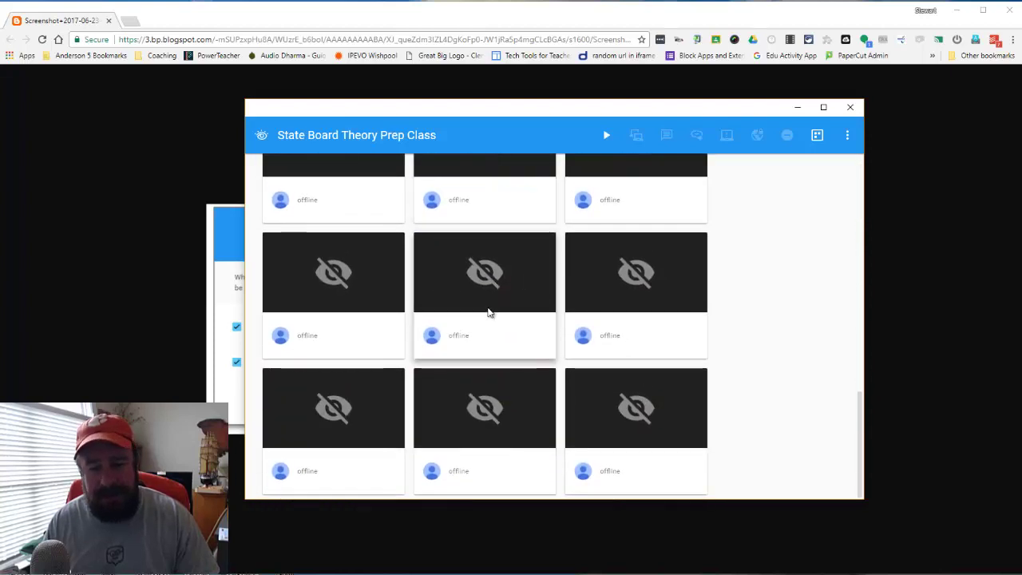
{"action": "scroll", "coordinate": [486, 309], "scroll_direction": "up", "scroll_amount": 1}
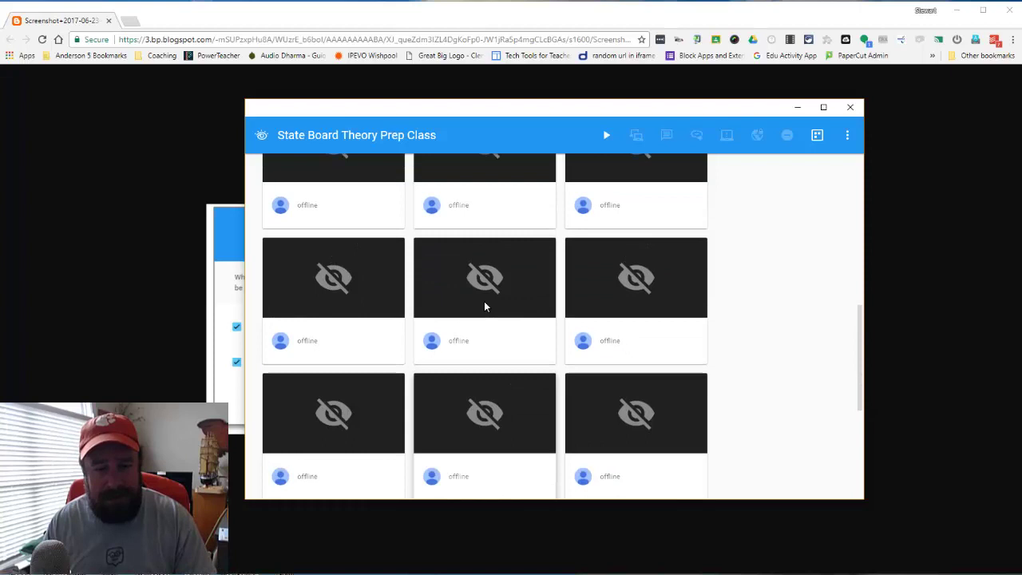
{"action": "scroll", "coordinate": [483, 307], "scroll_direction": "up", "scroll_amount": 2}
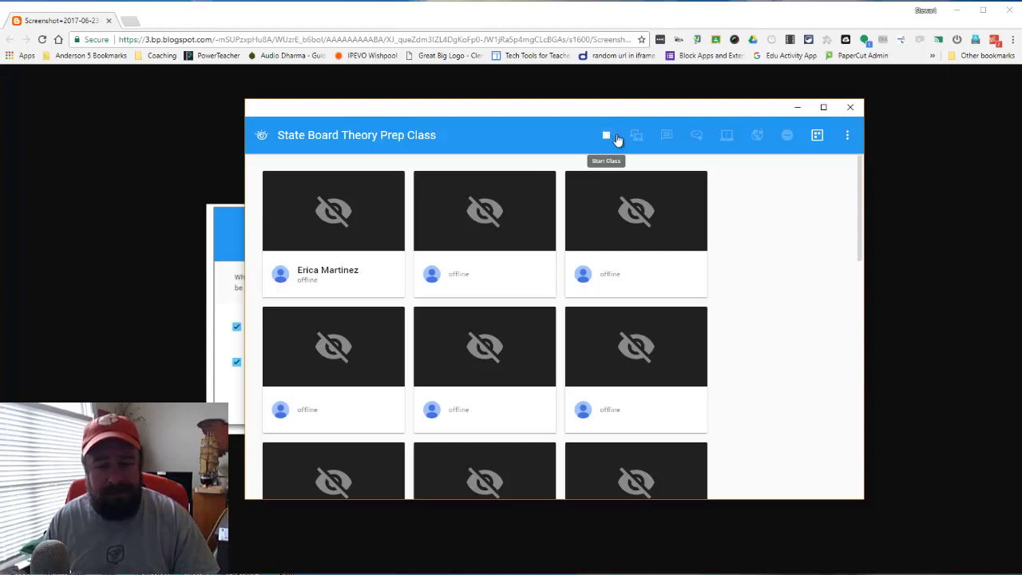
{"action": "left_click", "coordinate": [616, 140]}
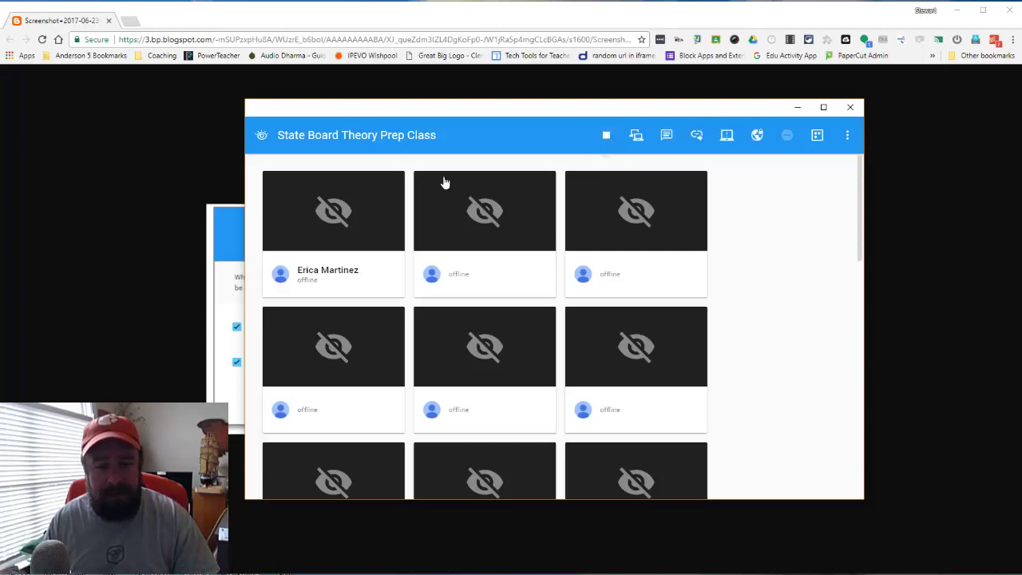
{"action": "left_click", "coordinate": [542, 280]}
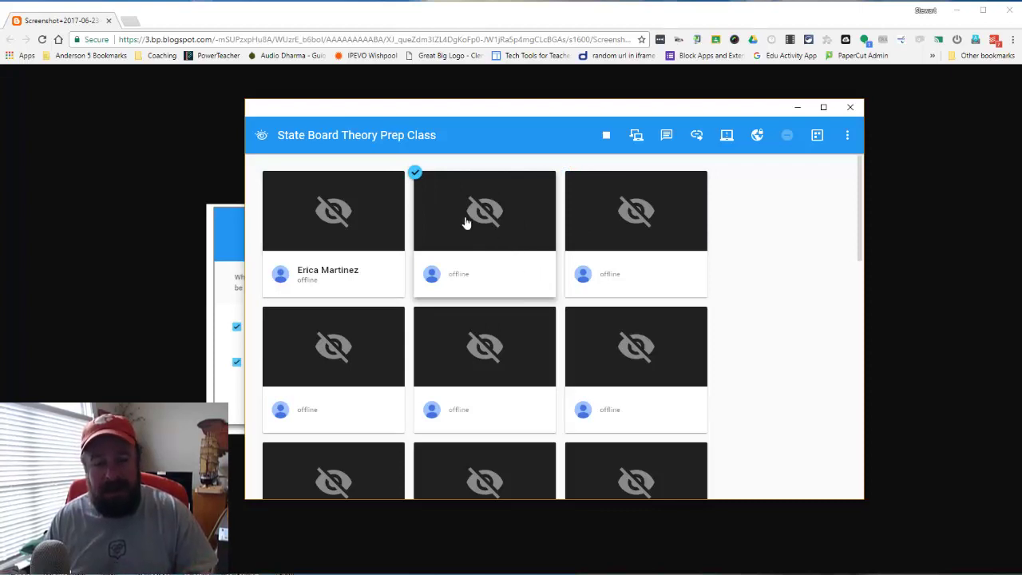
{"action": "left_click", "coordinate": [323, 244]}
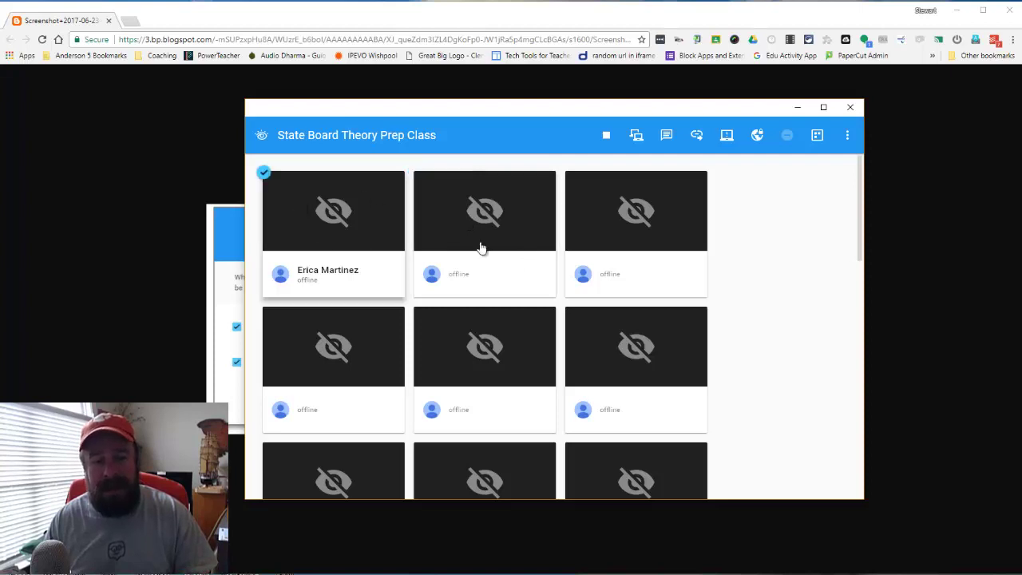
{"action": "left_click", "coordinate": [646, 265]}
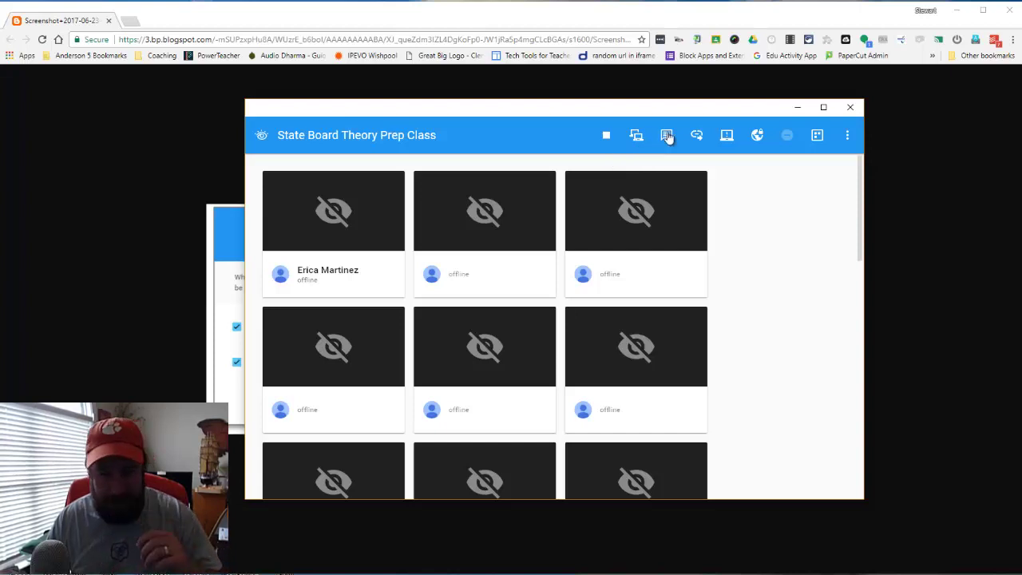
- Select three students: the second and third in the first row and the first in the second row
{"action": "mouse_move", "coordinate": [452, 192]}
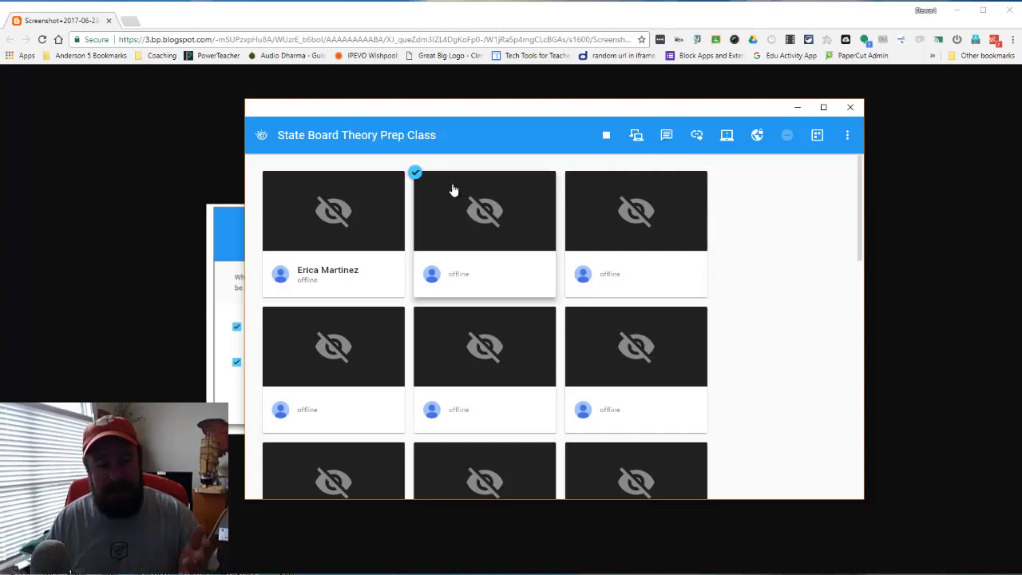
{"action": "left_click", "coordinate": [416, 174]}
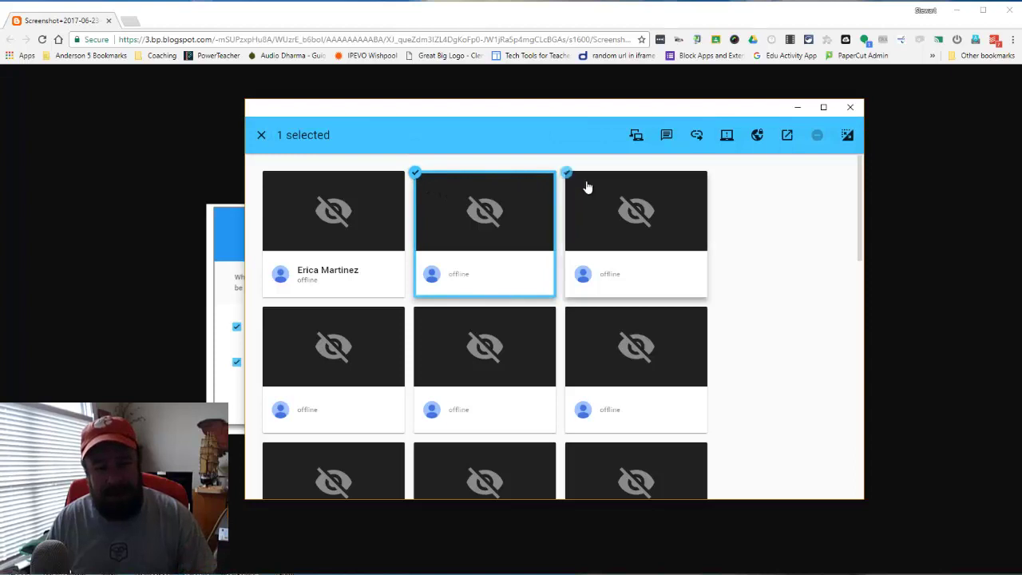
{"action": "left_click", "coordinate": [567, 173]}
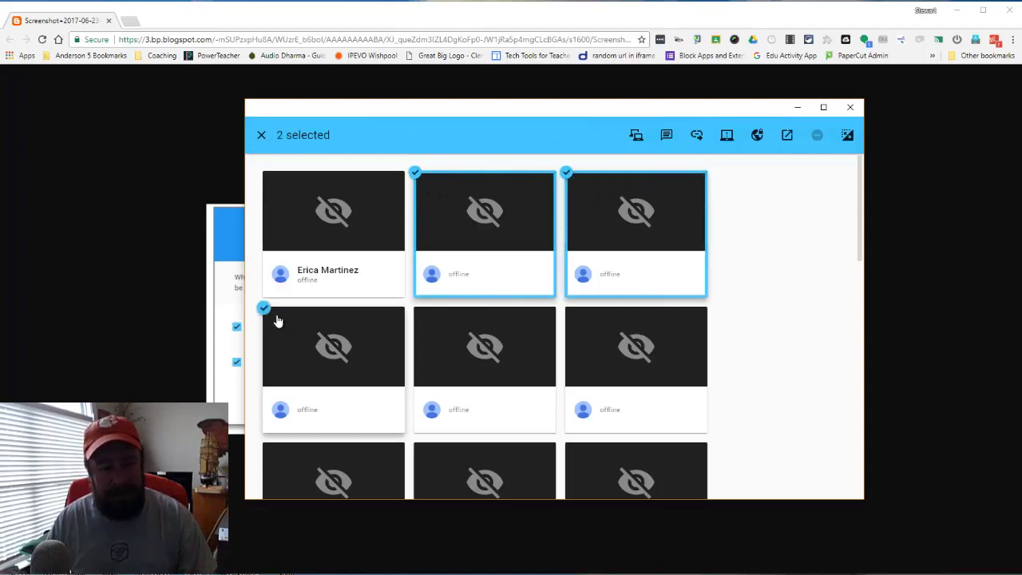
{"action": "left_click", "coordinate": [264, 311]}
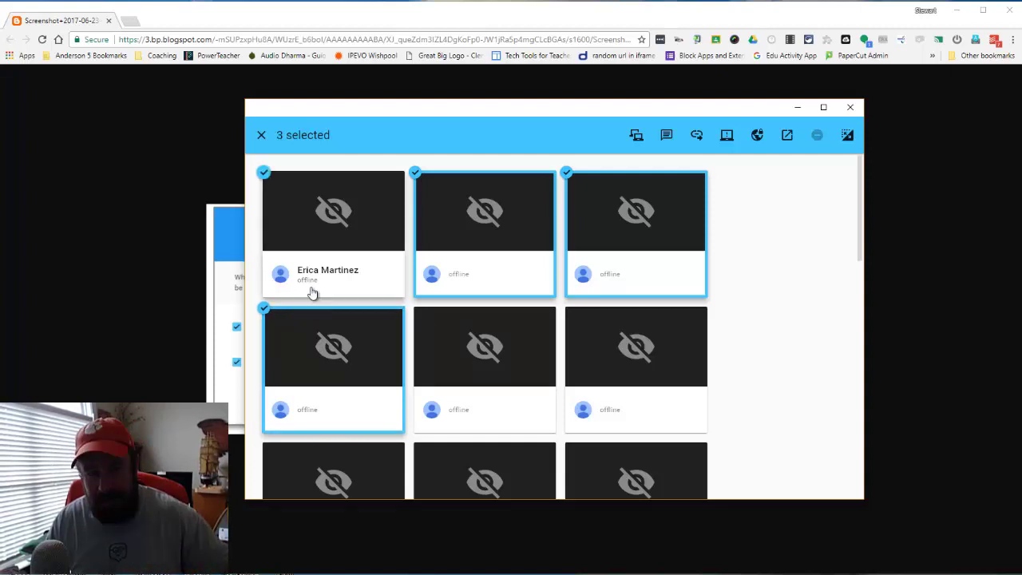
- Start a message to the three selected students, enable "Show it on the whole screen", and cancel it without sending
{"action": "left_click", "coordinate": [668, 137]}
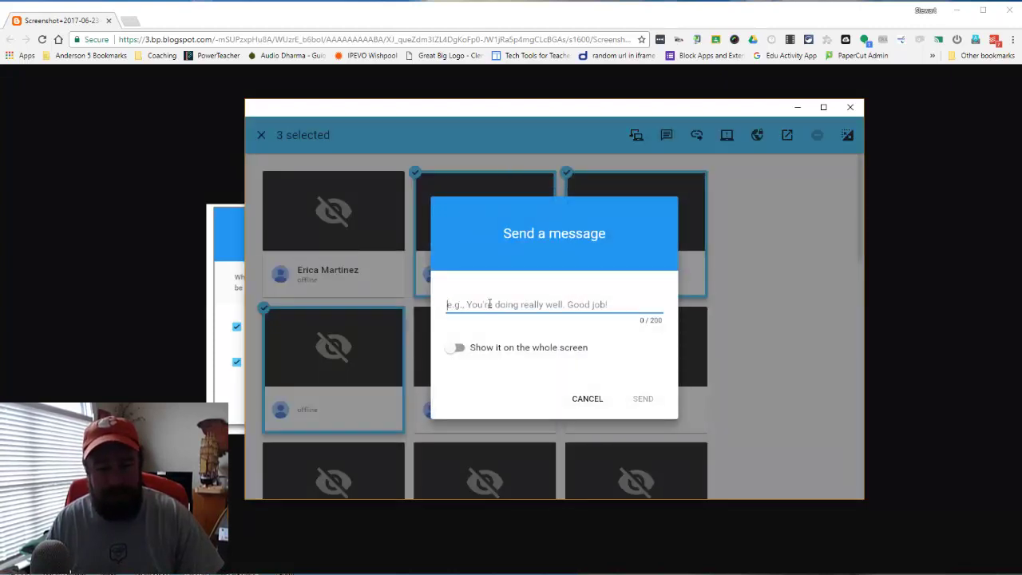
{"action": "left_click", "coordinate": [456, 348]}
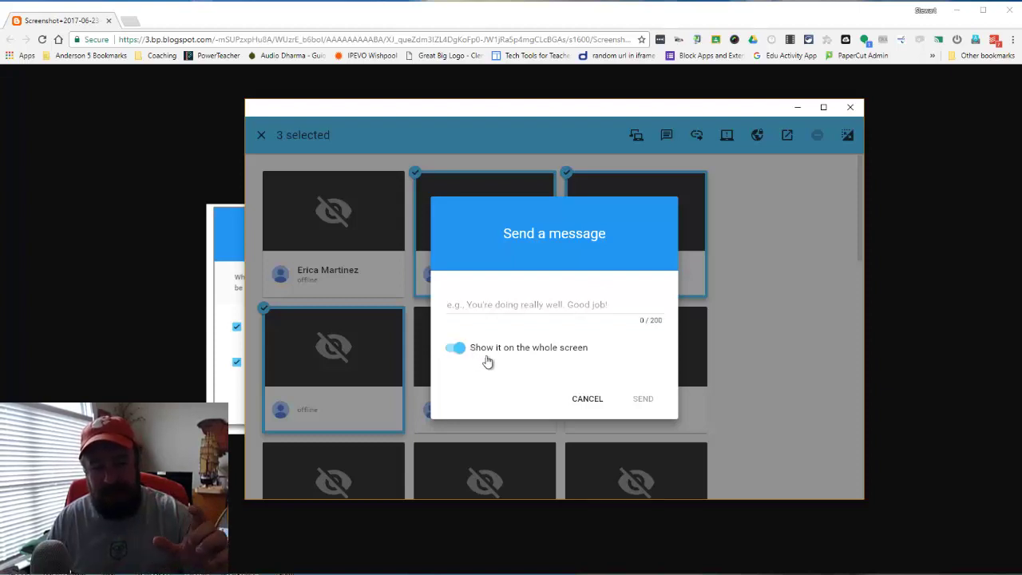
{"action": "left_click", "coordinate": [587, 398]}
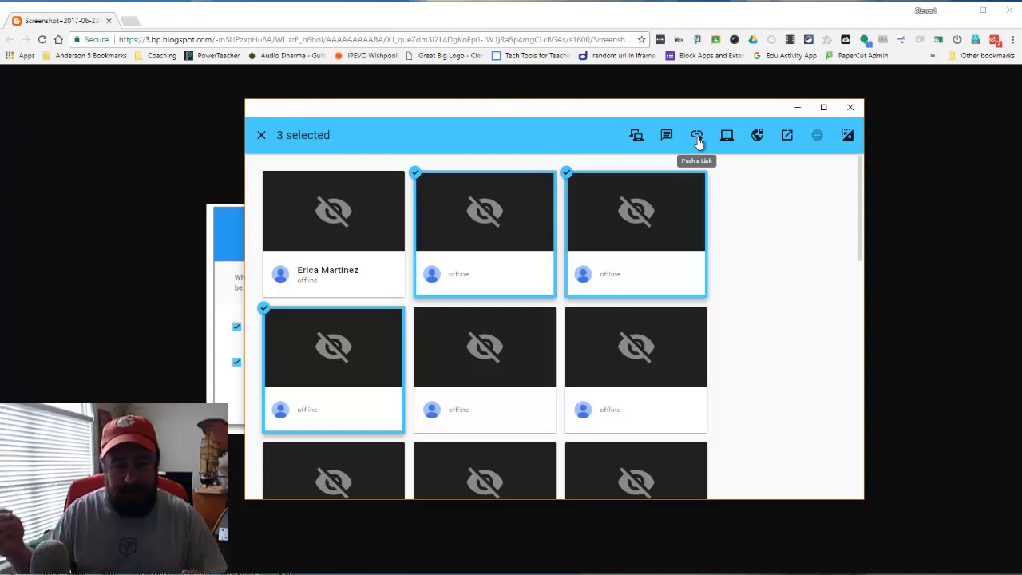
- Deselect the three selected students to return to the whole-class view
{"action": "left_click", "coordinate": [568, 175]}
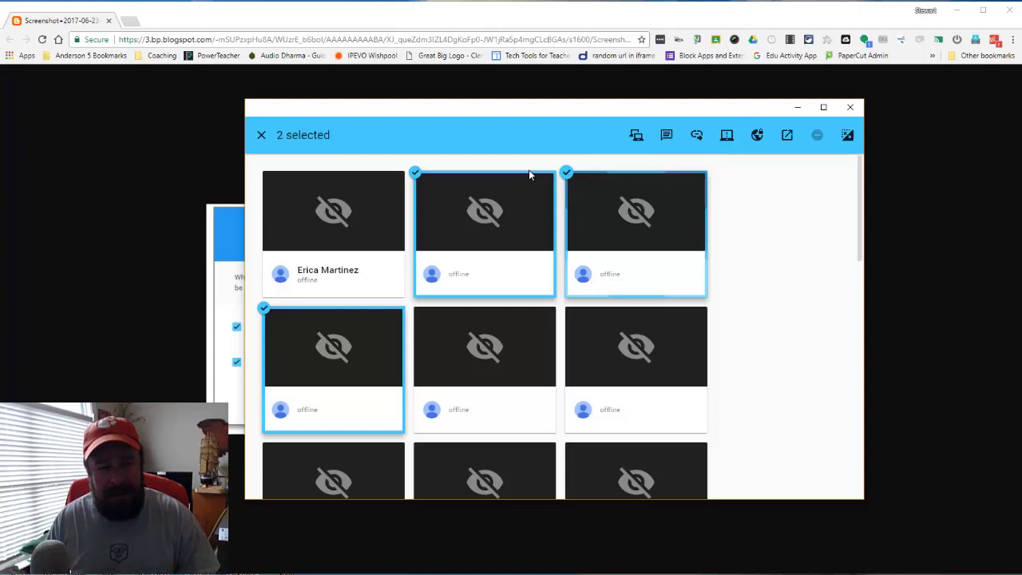
{"action": "left_click", "coordinate": [265, 309]}
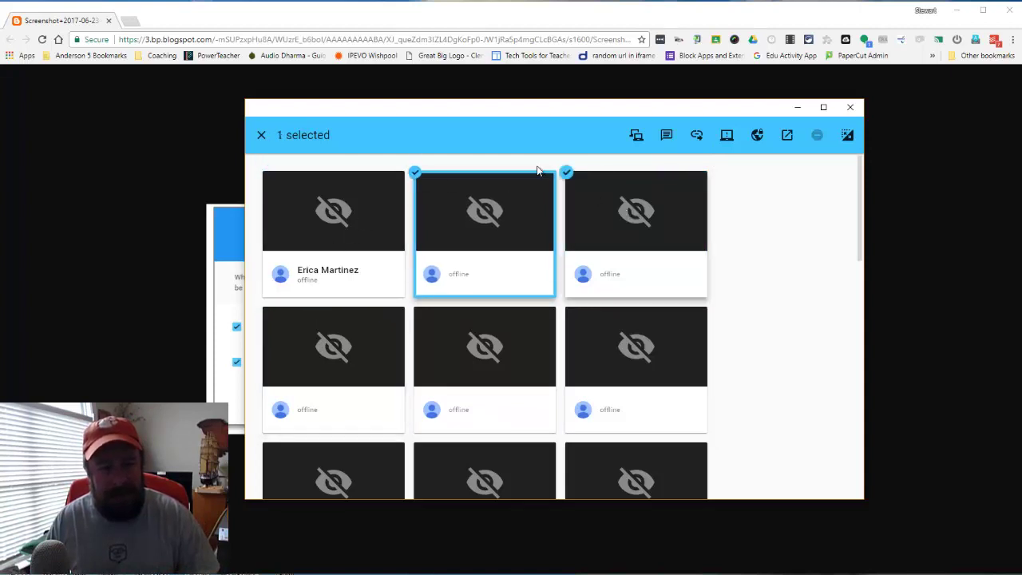
{"action": "left_click", "coordinate": [259, 136]}
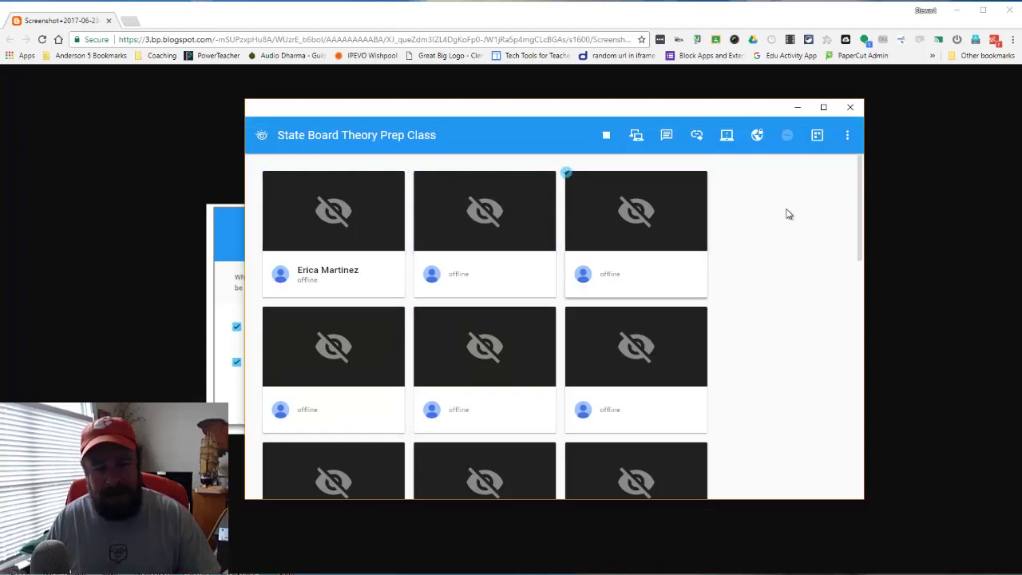
- Push the link google.com to all students in the class
{"action": "left_click", "coordinate": [697, 137]}
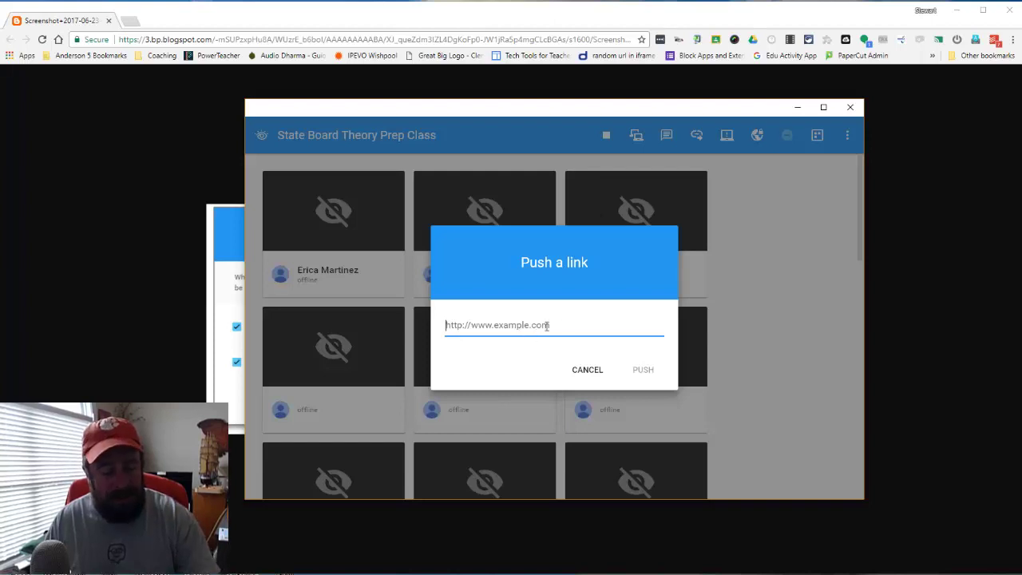
{"action": "type", "text": "google"}
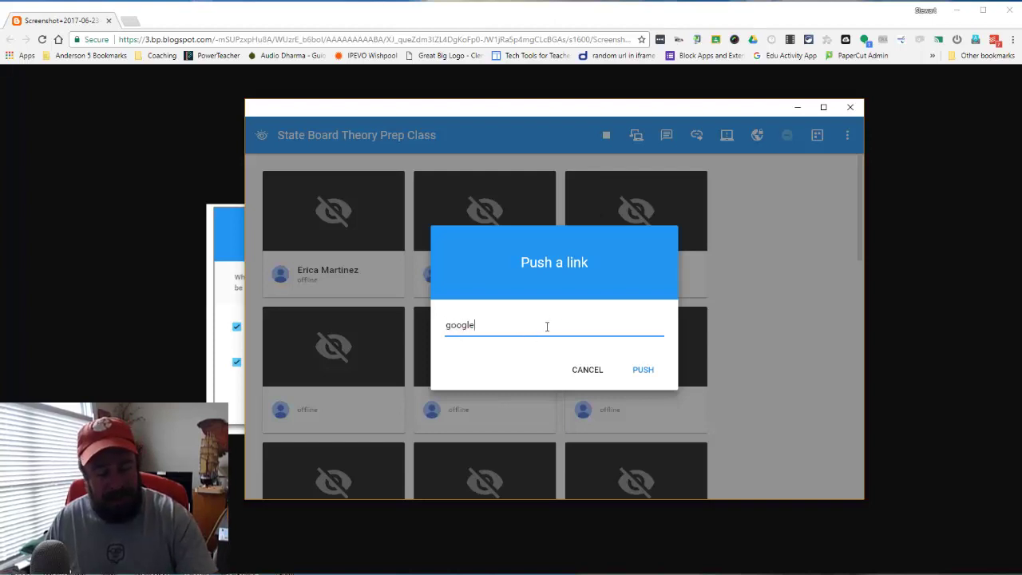
{"action": "type", "text": ".com"}
{"action": "key", "text": "Return"}
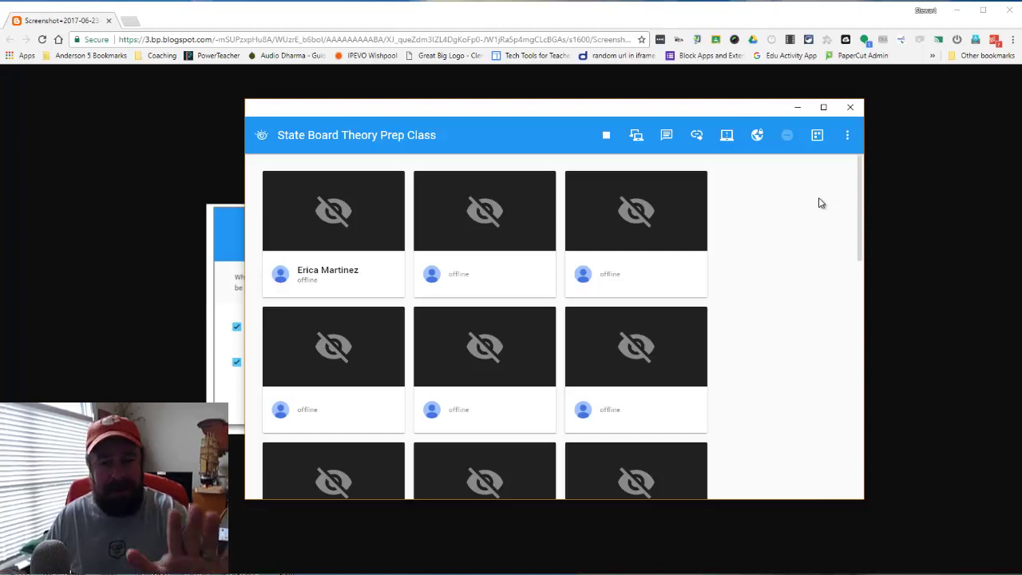
- Try the student screen attention control and turn on Filter Web for the whole class
{"action": "left_click", "coordinate": [727, 138]}
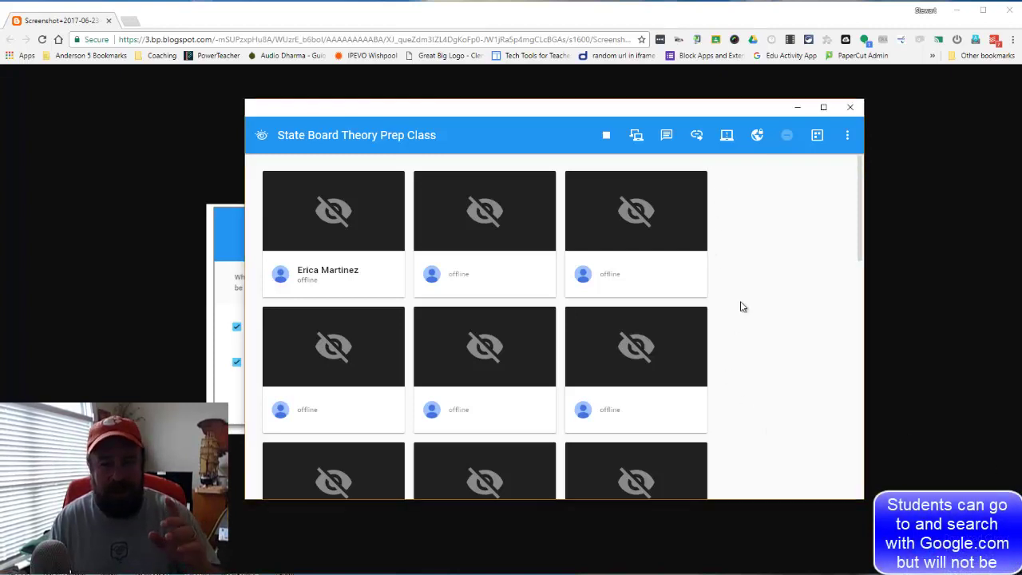
{"action": "left_click", "coordinate": [759, 140]}
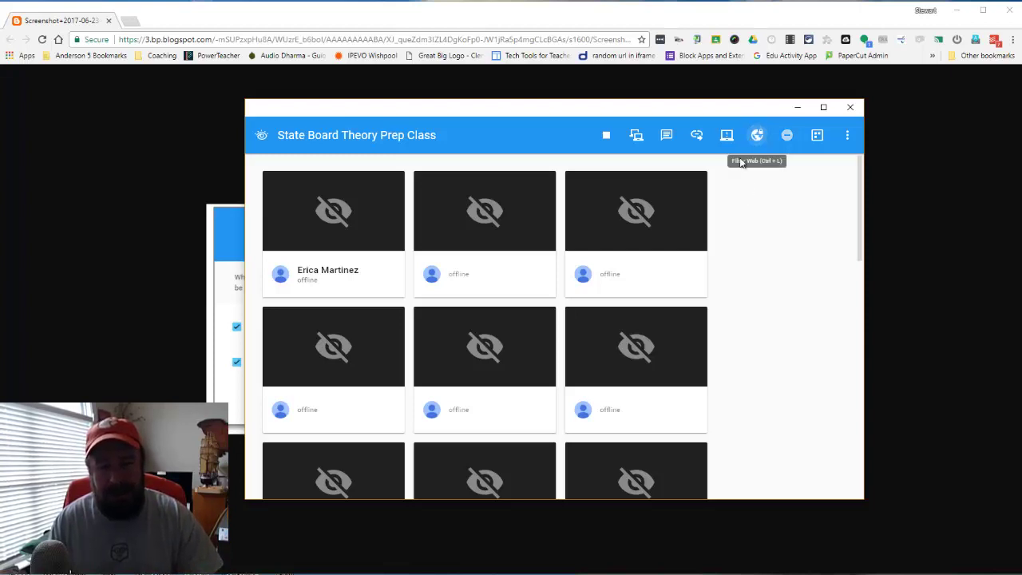
- Select the third student in the first row and clear the selection
{"action": "left_click", "coordinate": [619, 194]}
{"action": "left_click", "coordinate": [566, 174]}
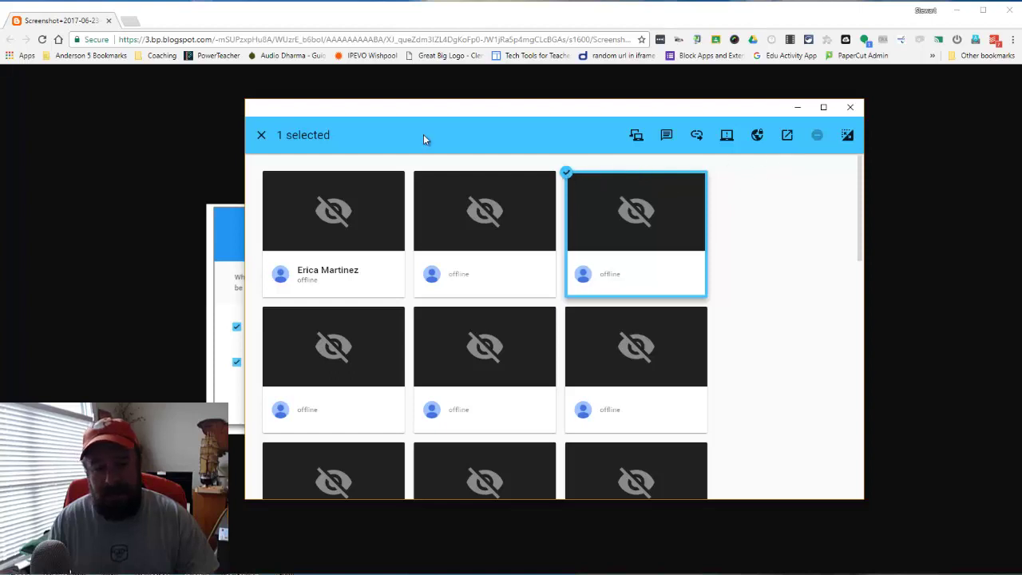
{"action": "left_click", "coordinate": [261, 135]}
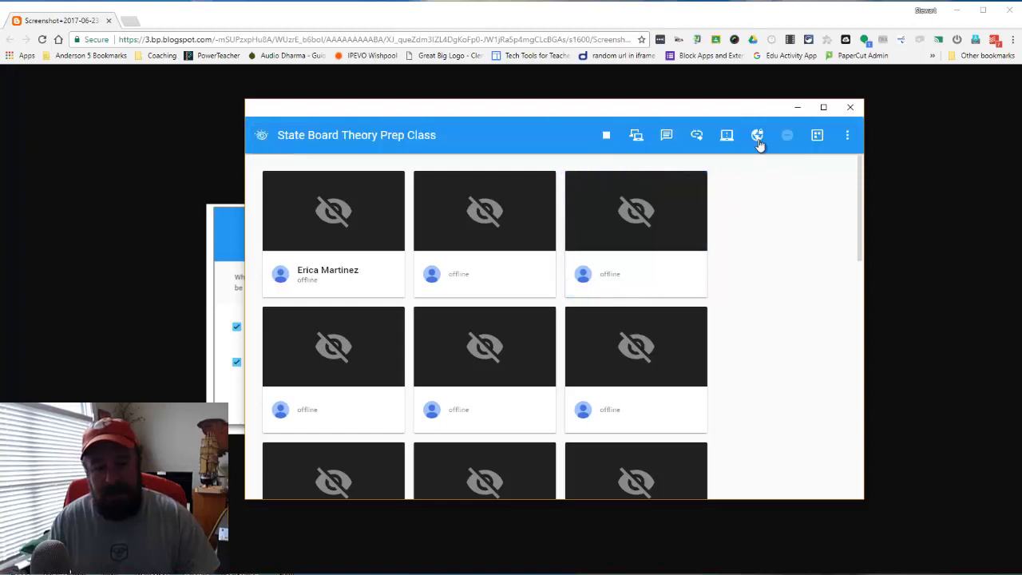
- Open Live View for the third student in the first row, close it and leave the student deselected
{"action": "mouse_move", "coordinate": [618, 203]}
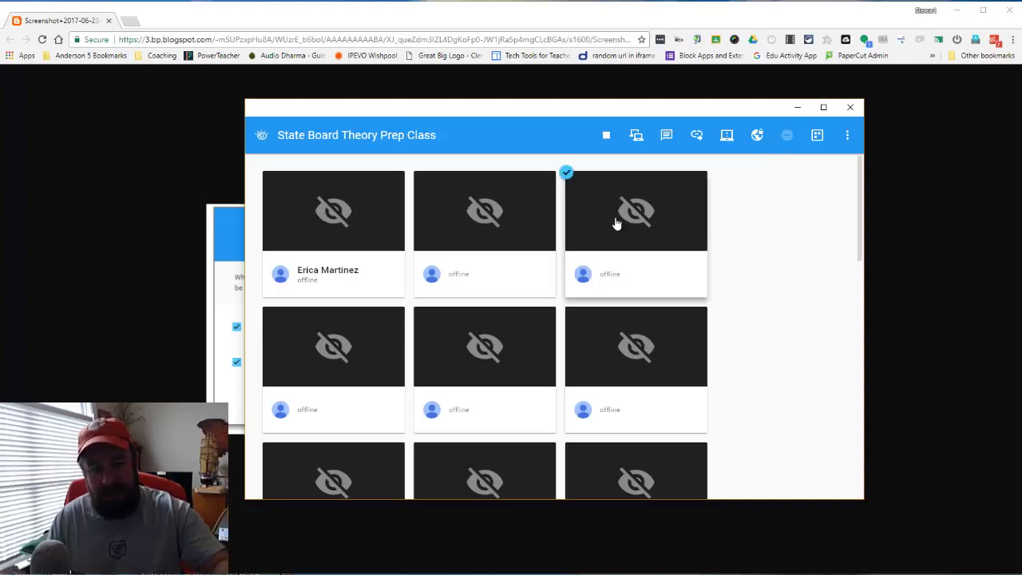
{"action": "left_click", "coordinate": [566, 172]}
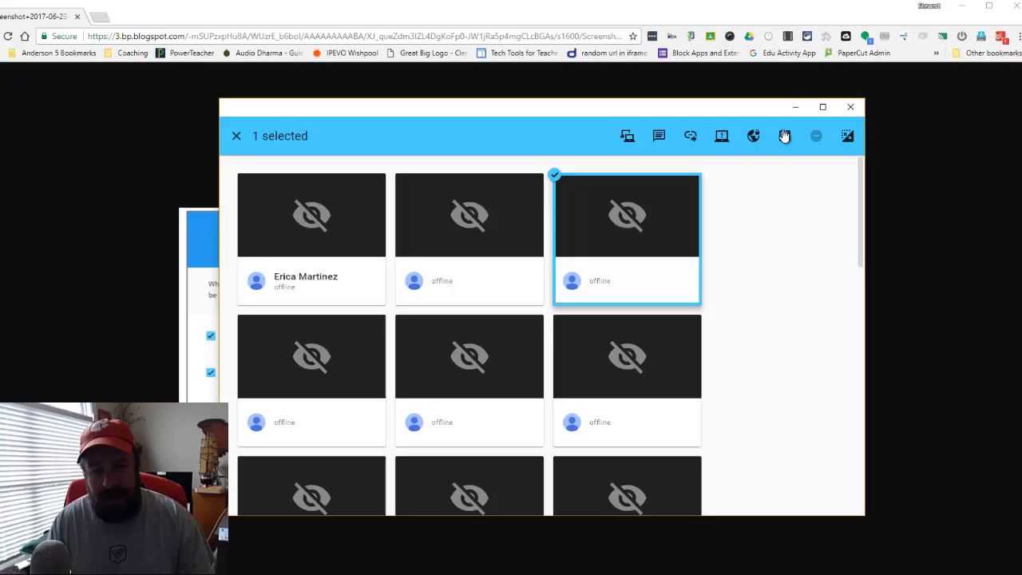
{"action": "left_click", "coordinate": [787, 136]}
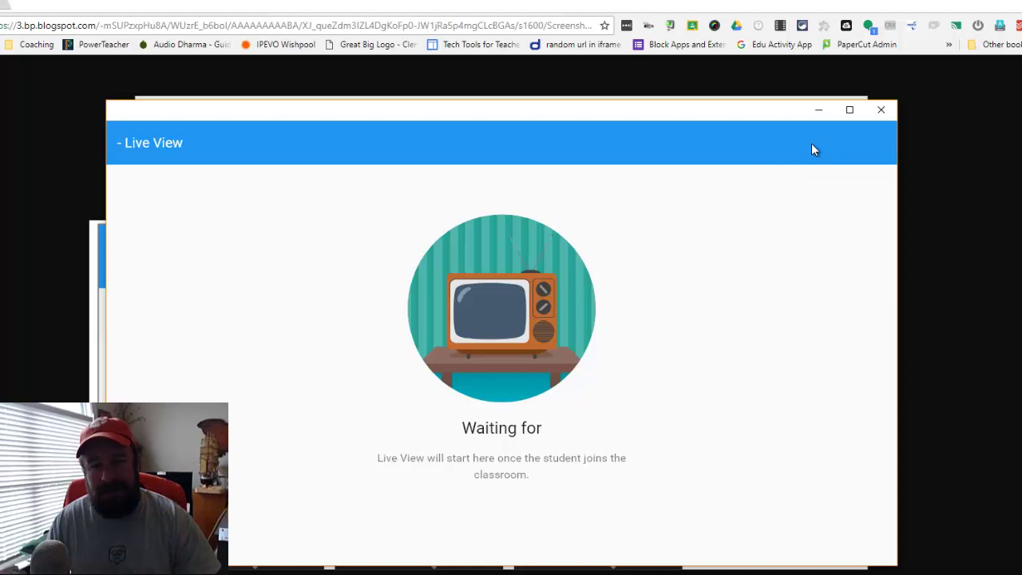
{"action": "left_click", "coordinate": [875, 113]}
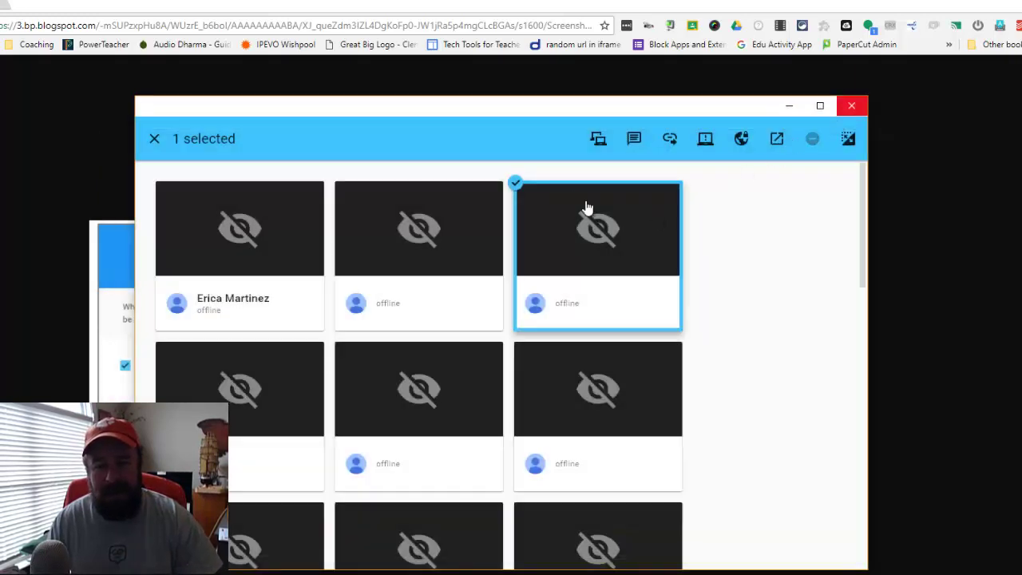
{"action": "left_click", "coordinate": [516, 184]}
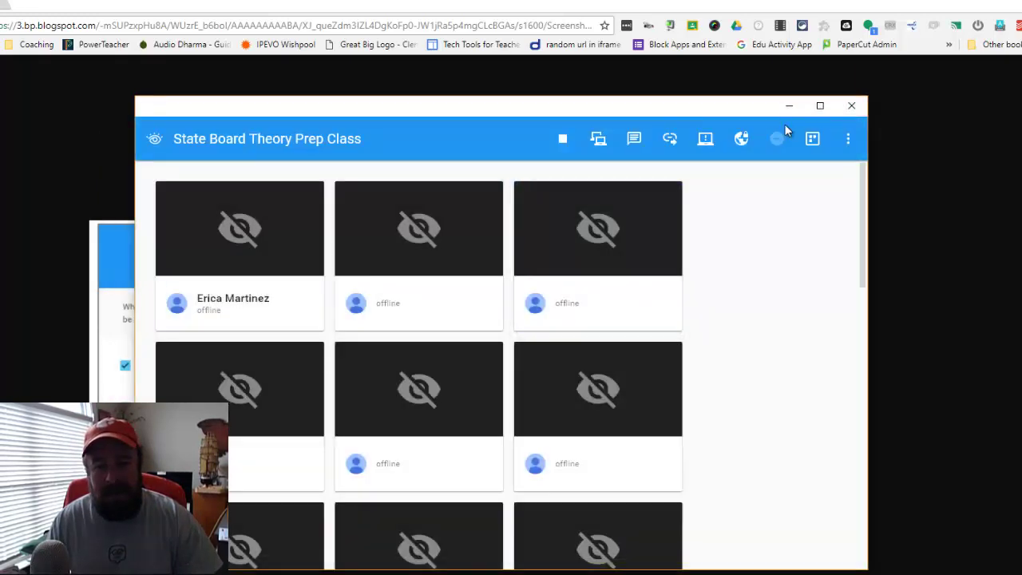
{"action": "left_click", "coordinate": [516, 184]}
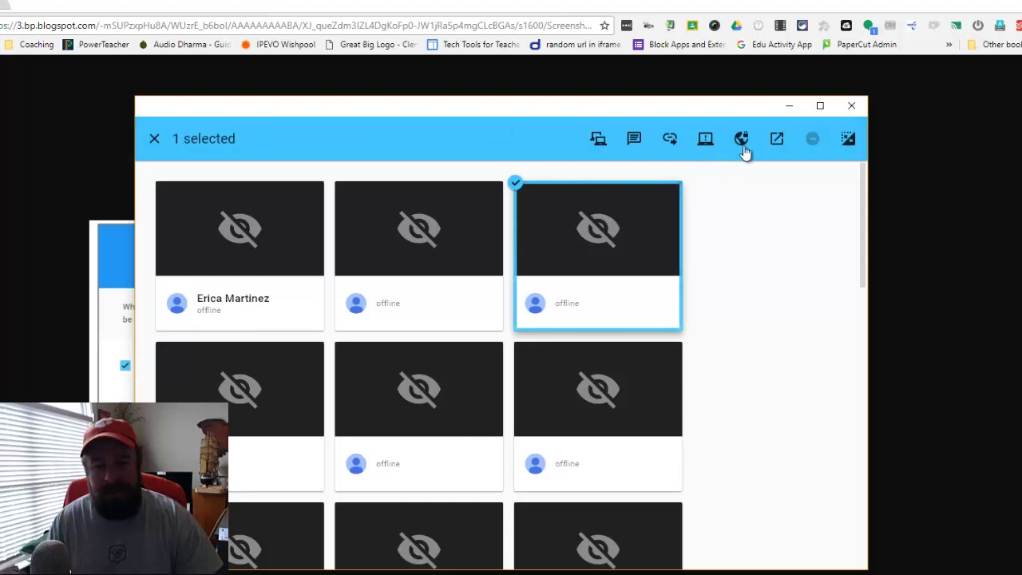
{"action": "left_click", "coordinate": [518, 184]}
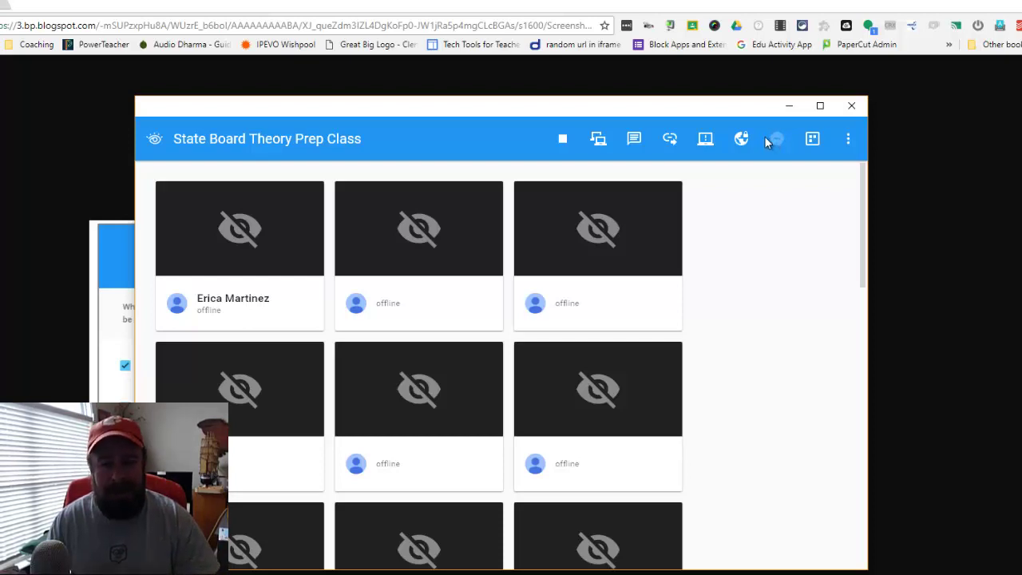
- Switch to the 2017 State Board Prep Class from the classroom list and start the class
{"action": "left_click", "coordinate": [812, 144]}
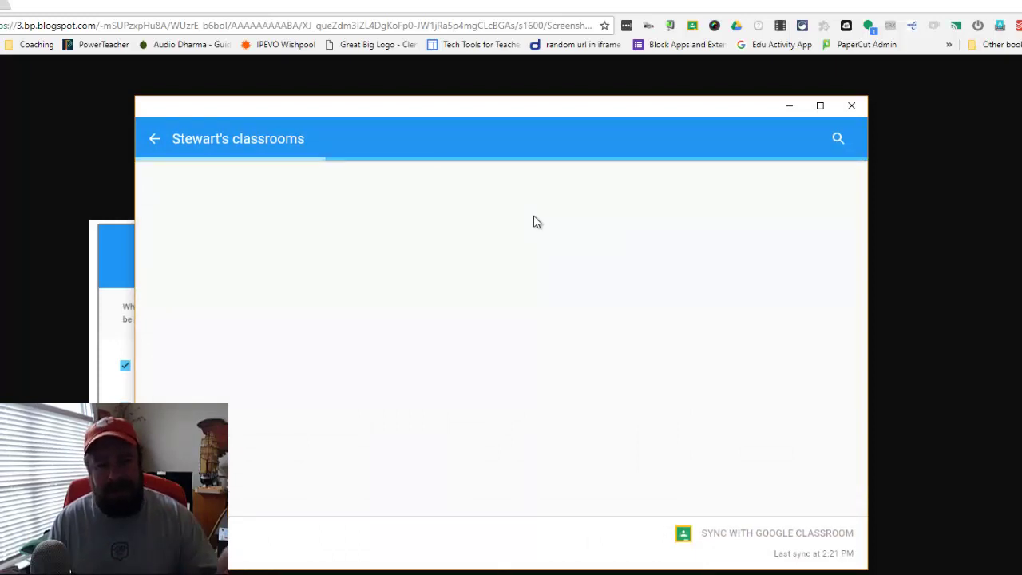
{"action": "mouse_move", "coordinate": [537, 223]}
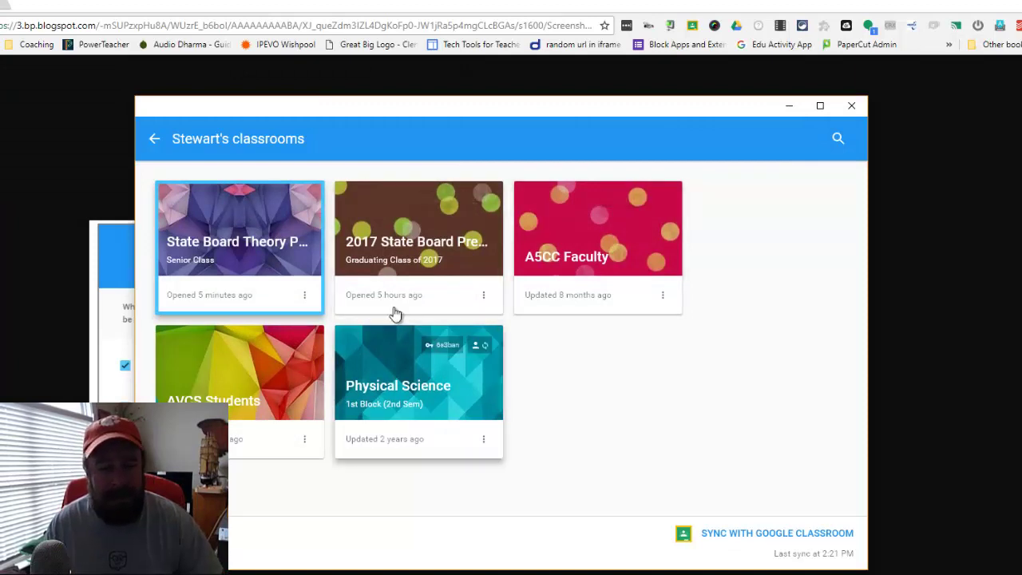
{"action": "mouse_move", "coordinate": [410, 258]}
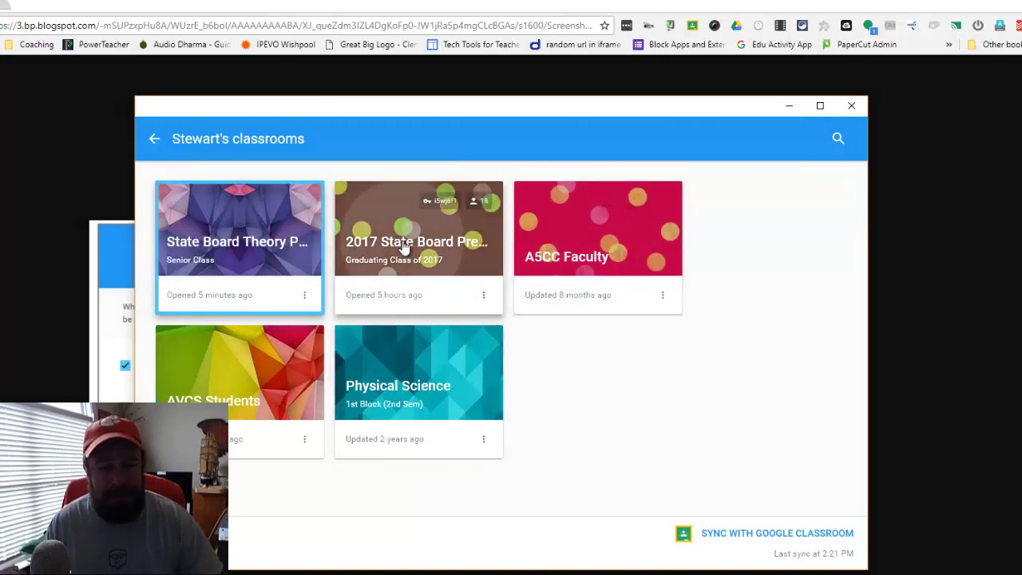
{"action": "left_click", "coordinate": [405, 250]}
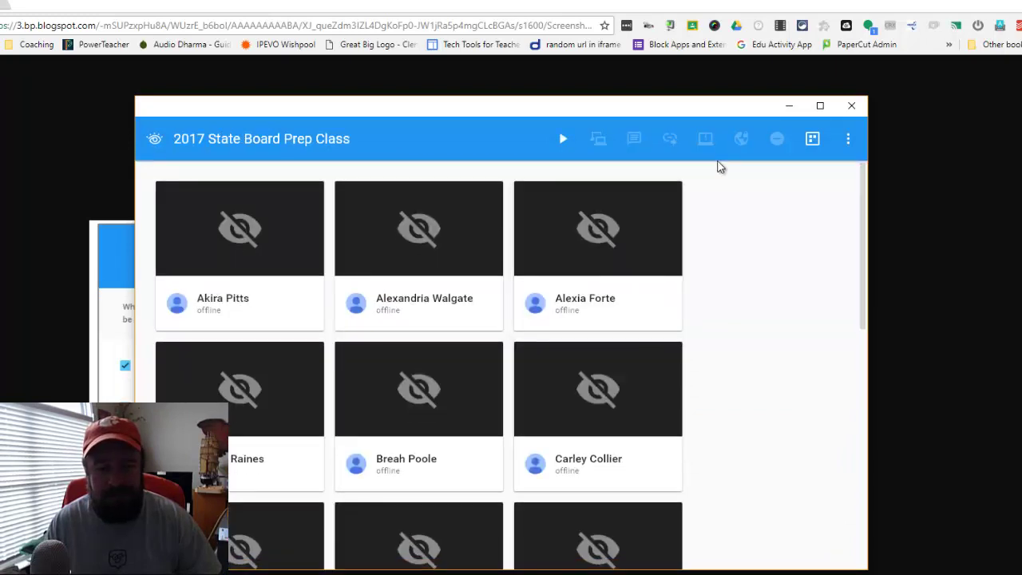
{"action": "left_click", "coordinate": [563, 140]}
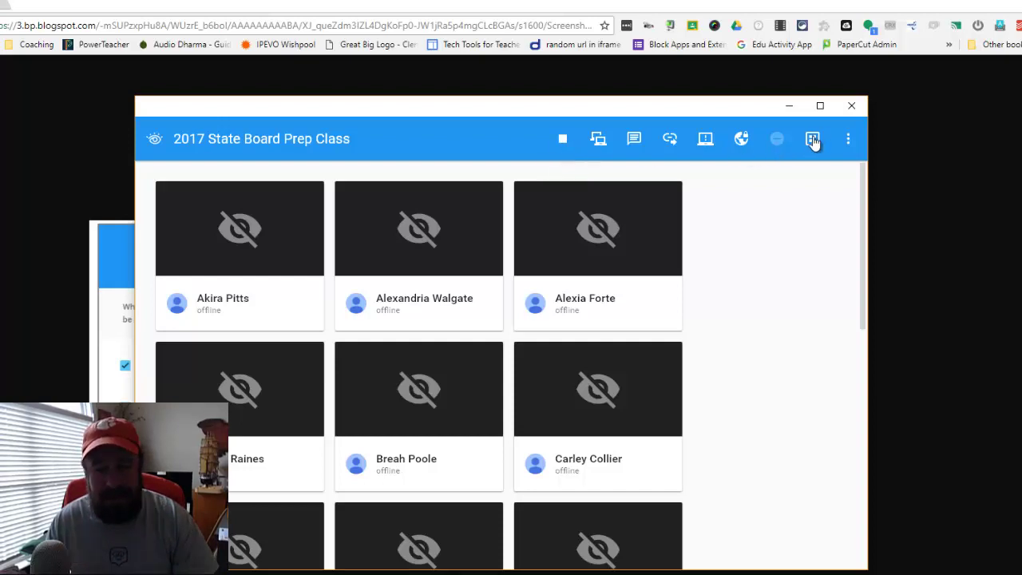
- Enable Google Productivity Apps in the Filter Web configuration, and open and cancel the text file selection for adding another list
{"action": "left_click", "coordinate": [849, 141]}
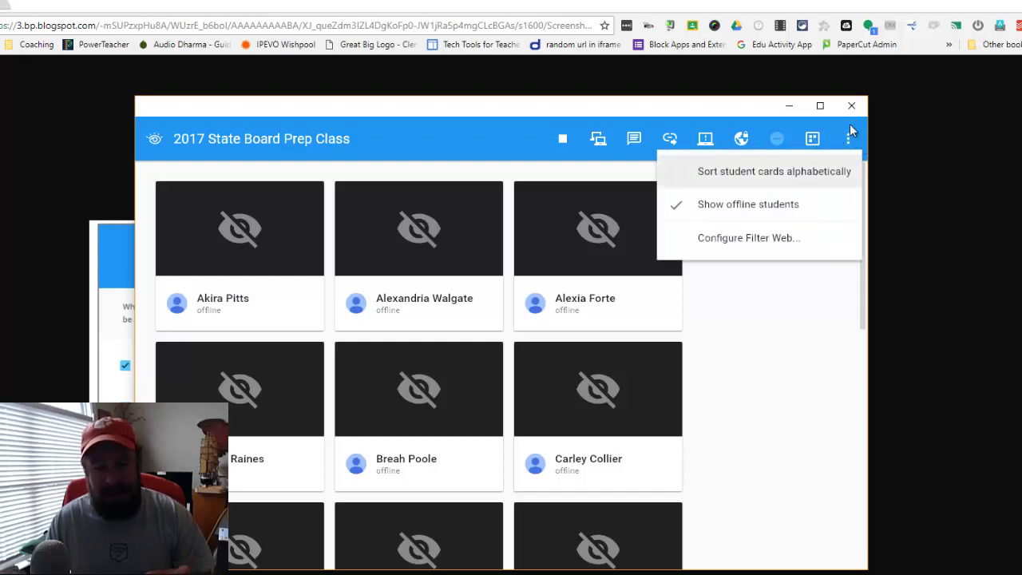
{"action": "left_click", "coordinate": [714, 238]}
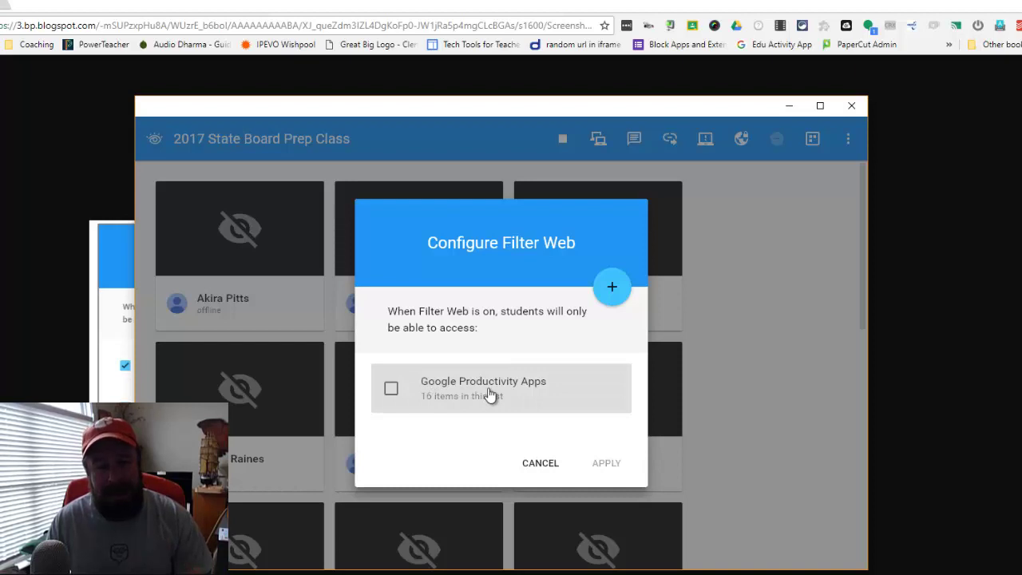
{"action": "left_click", "coordinate": [391, 391]}
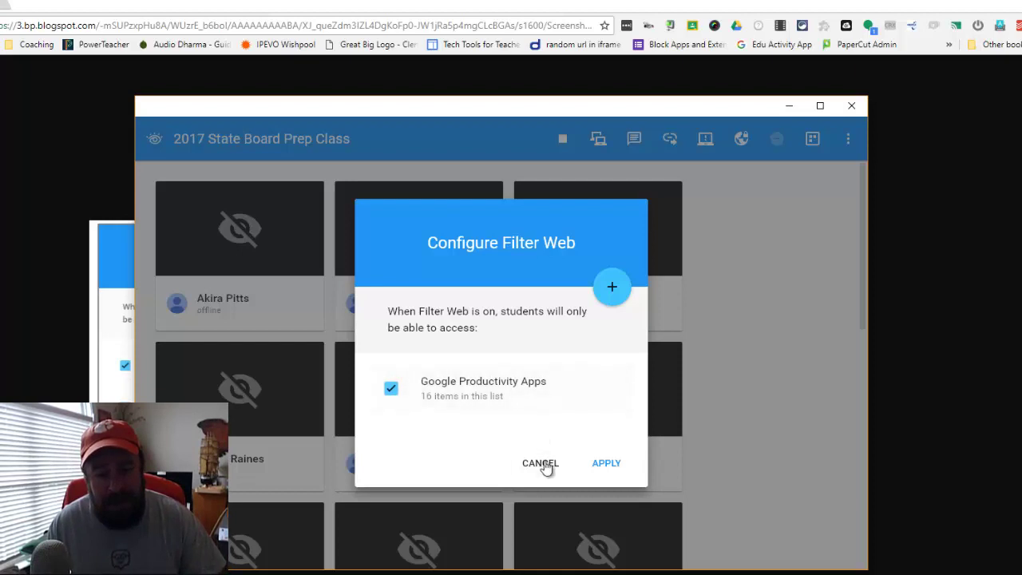
{"action": "left_click", "coordinate": [613, 294]}
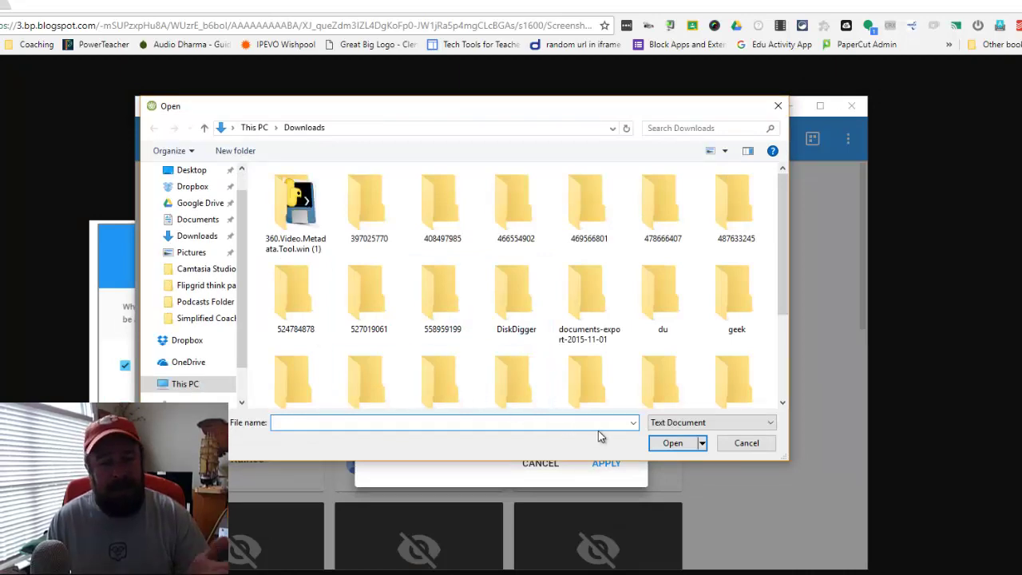
{"action": "left_click", "coordinate": [726, 445]}
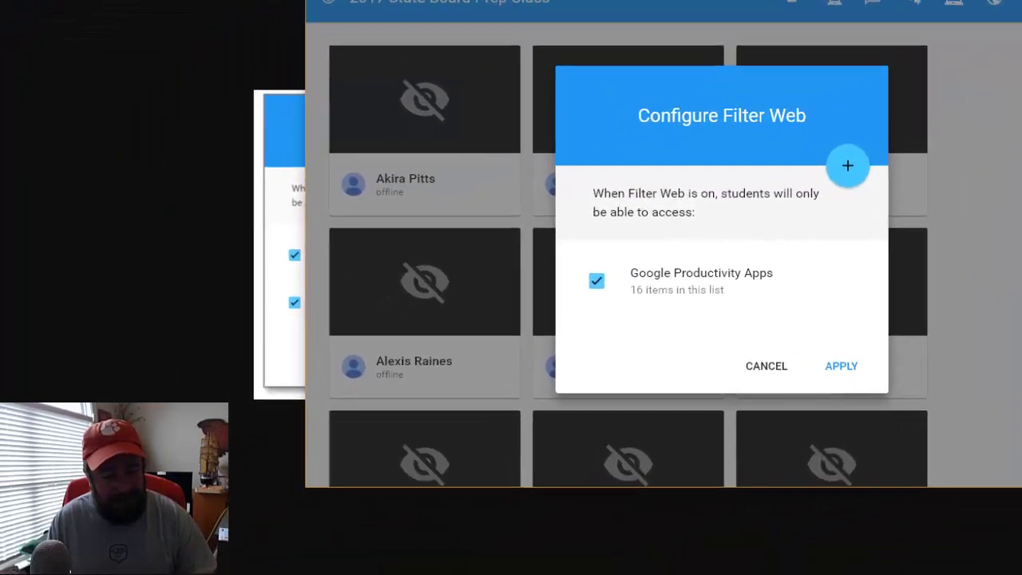
- Find and launch Notepad, and move its blank window over the class window
{"action": "key", "text": "super"}
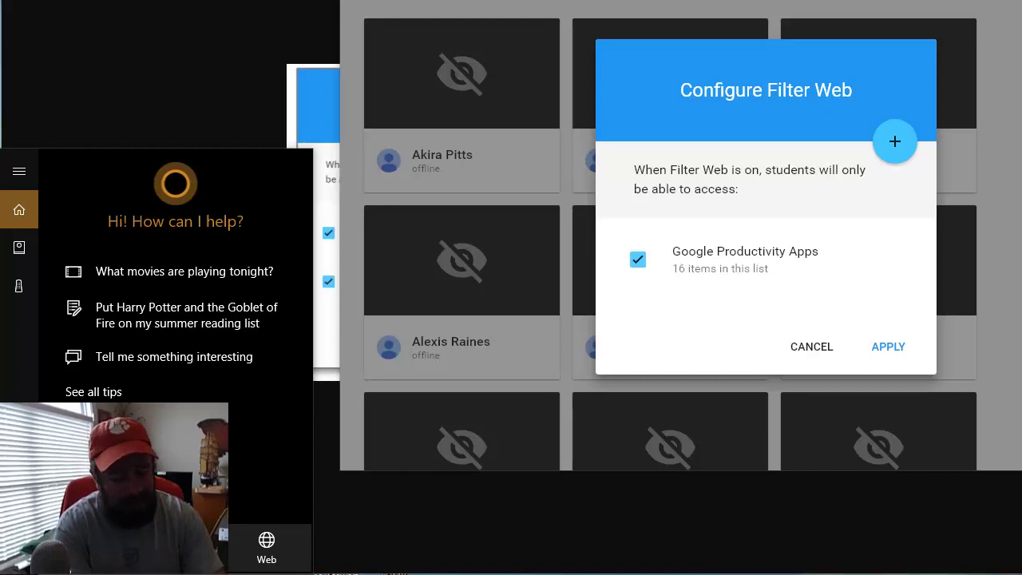
{"action": "type", "text": "note"}
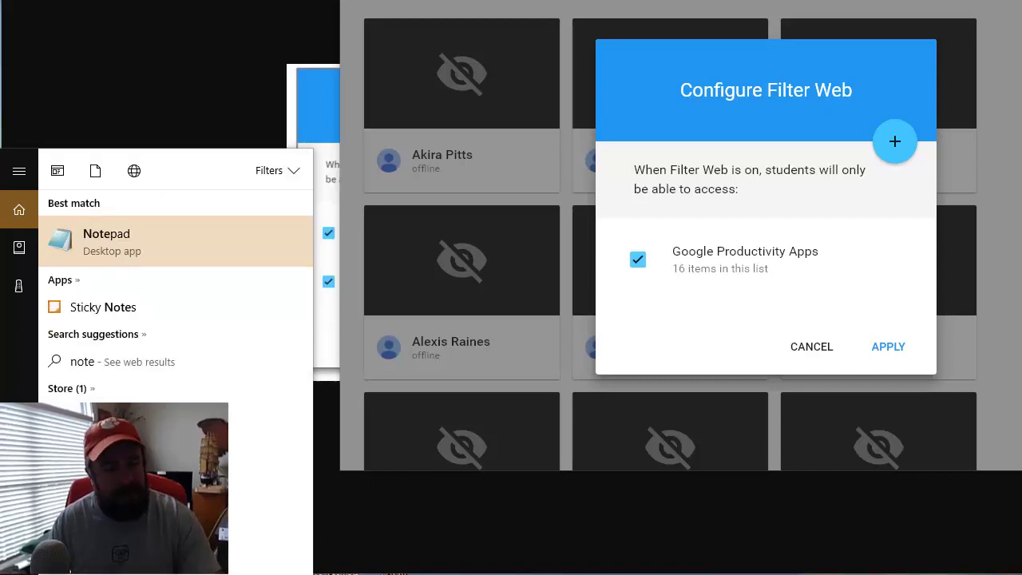
{"action": "left_click", "coordinate": [125, 224]}
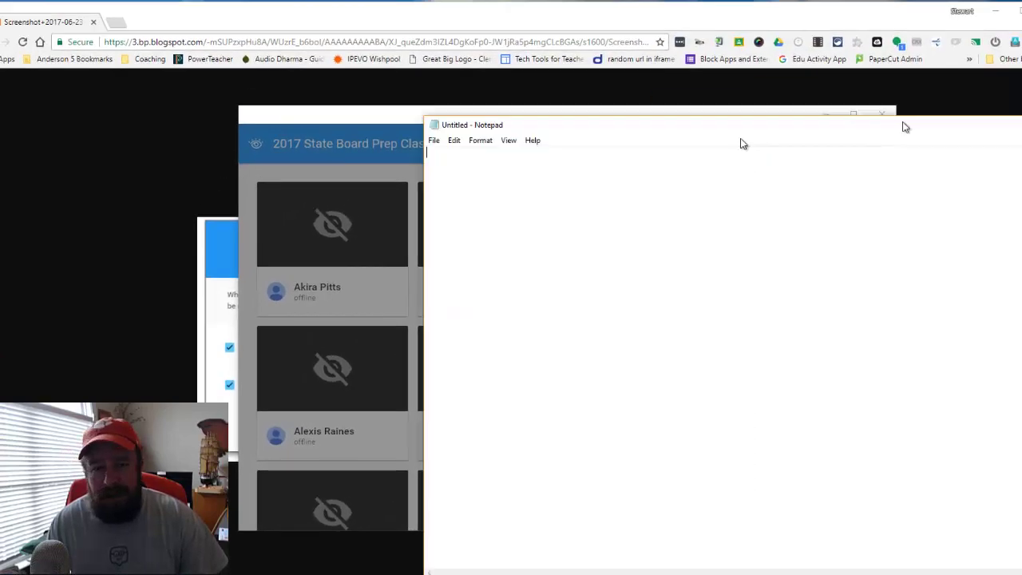
{"action": "left_click_drag", "start_coordinate": [905, 127], "coordinate": [612, 119]}
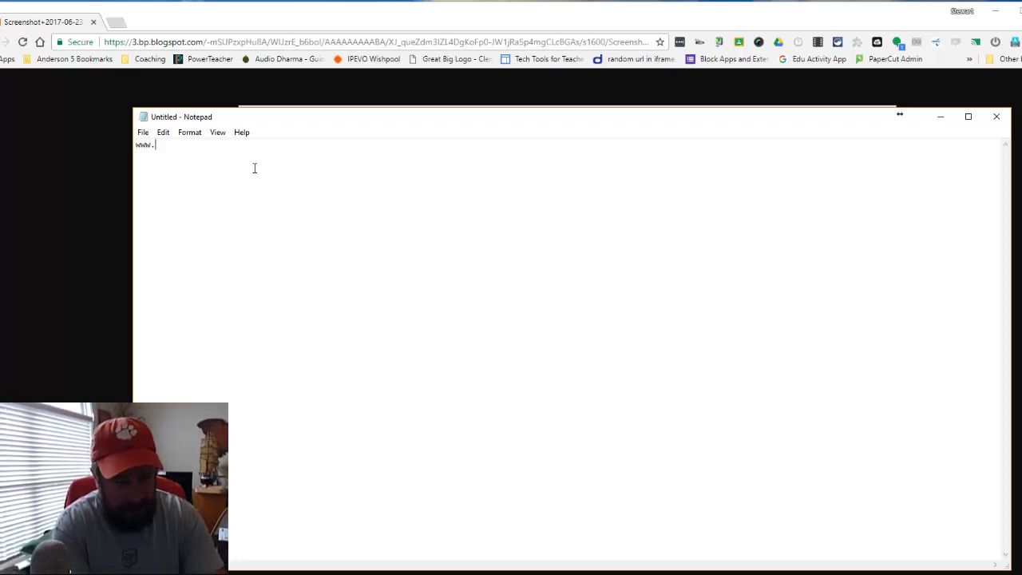
{"action": "type", "text": "le.com"}
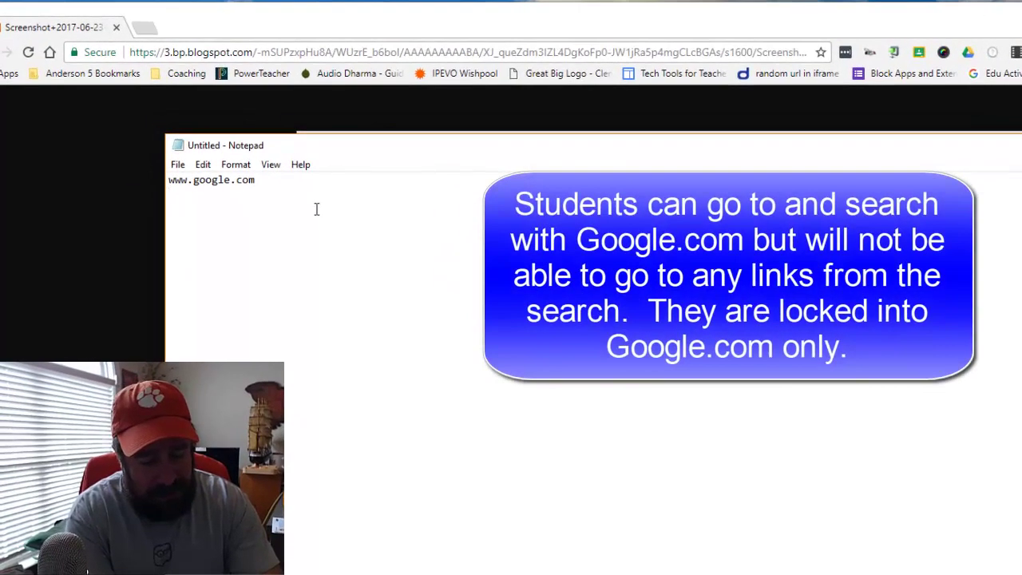
{"action": "key", "text": "Return"}
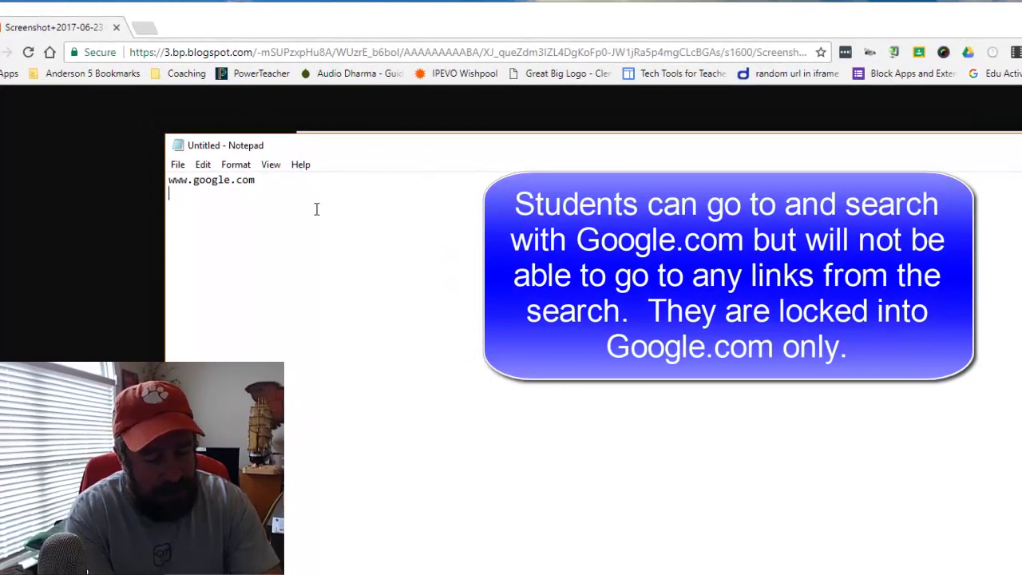
{"action": "type", "text": "www.ccn"}
{"action": "key", "text": "BackSpace"}
{"action": "key", "text": "BackSpace"}
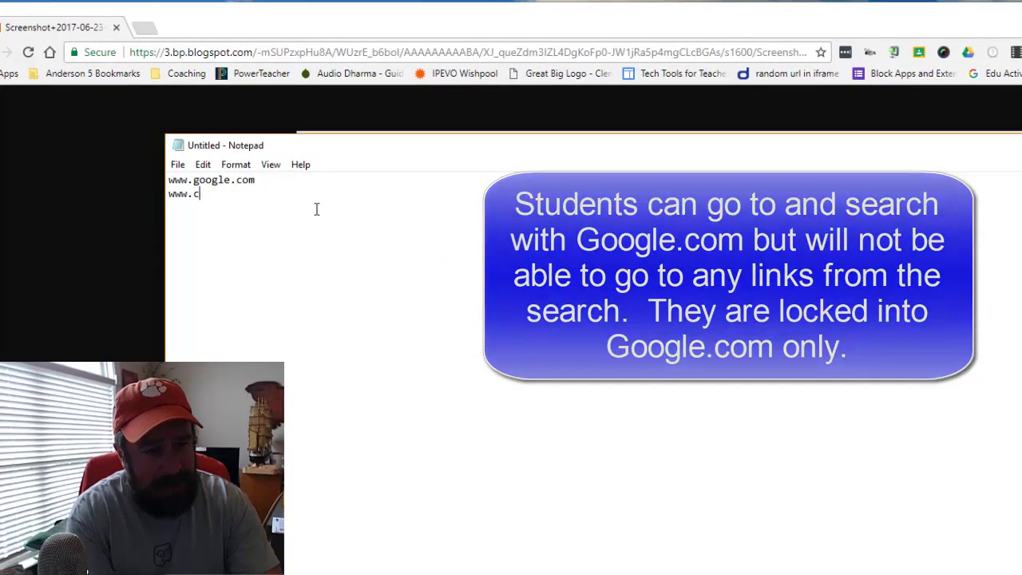
{"action": "type", "text": "nn.com"}
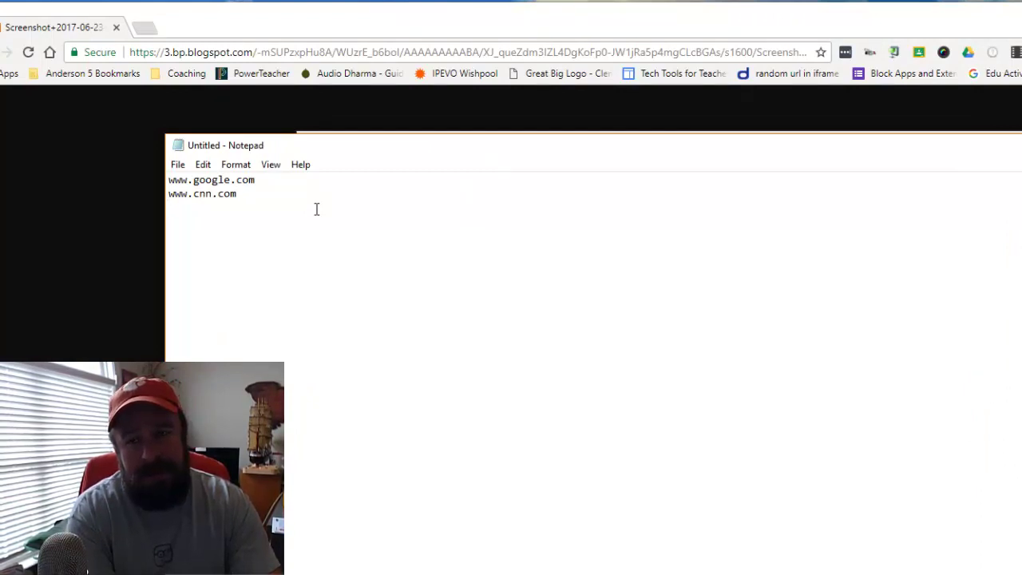
{"action": "key", "text": "Return"}
{"action": "type", "text": "www.weather.com"}
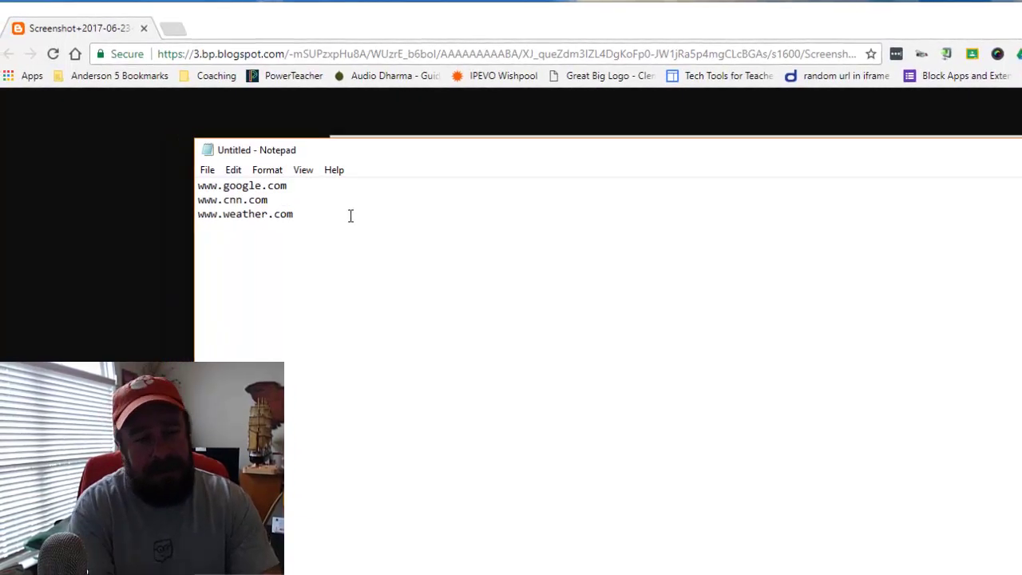
{"action": "left_click", "coordinate": [217, 172]}
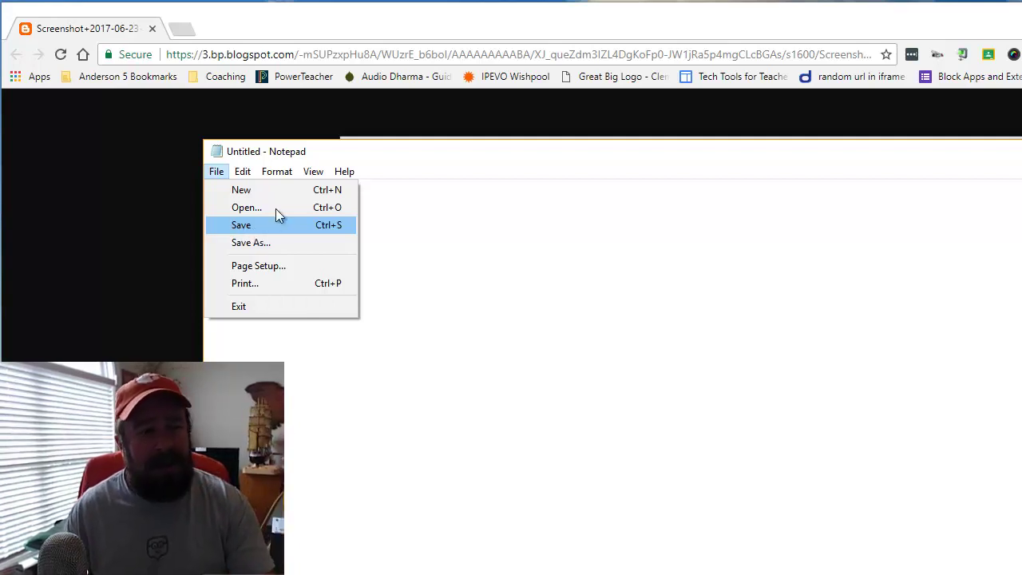
{"action": "left_click", "coordinate": [277, 54]}
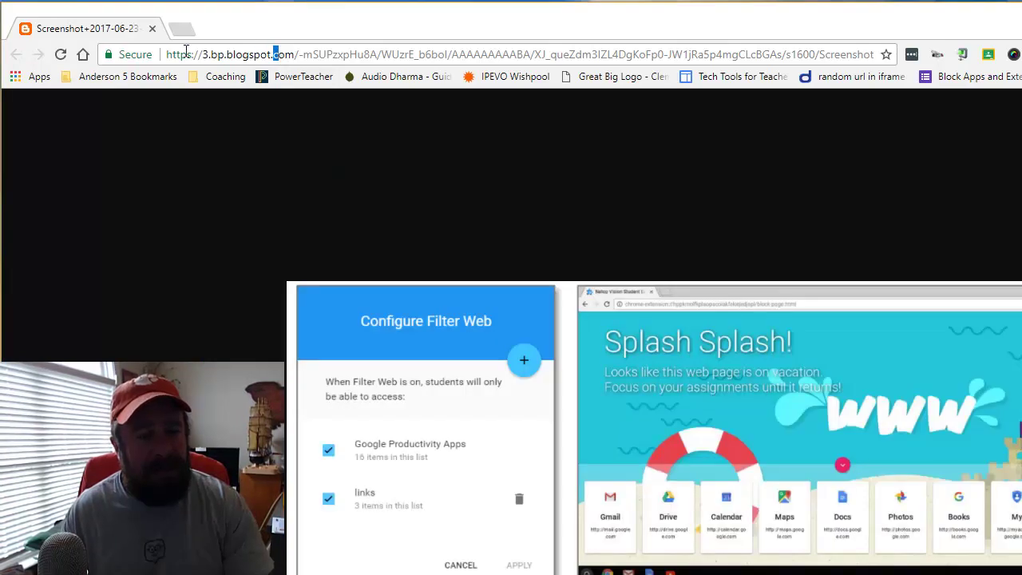
{"action": "left_click_drag", "start_coordinate": [165, 56], "coordinate": [946, 68]}
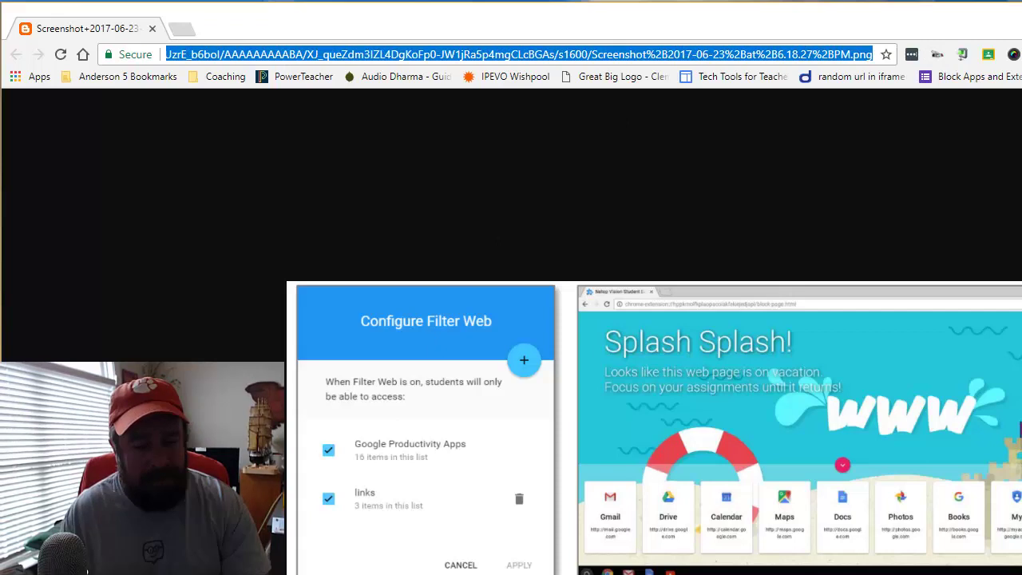
{"action": "key", "text": "alt+Tab"}
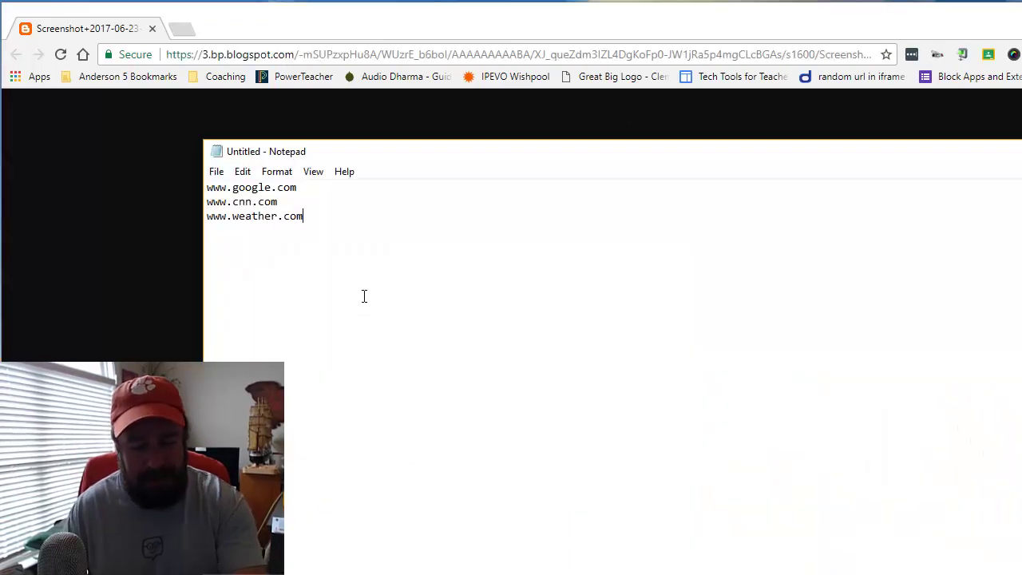
{"action": "key", "text": "Return"}
{"action": "key", "text": "ctrl+v"}
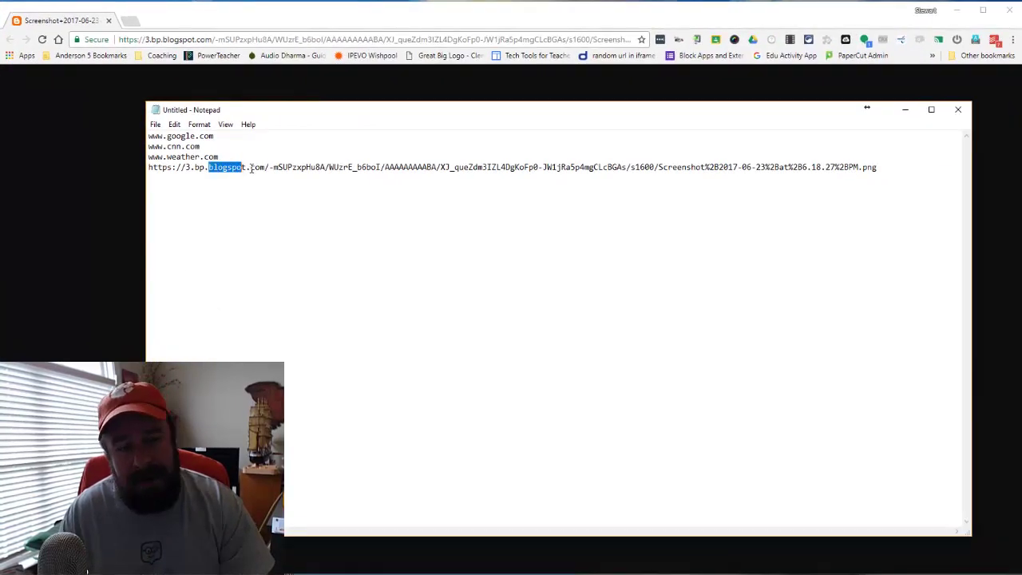
{"action": "left_click_drag", "start_coordinate": [298, 167], "coordinate": [879, 167]}
{"action": "key", "text": "BackSpace"}
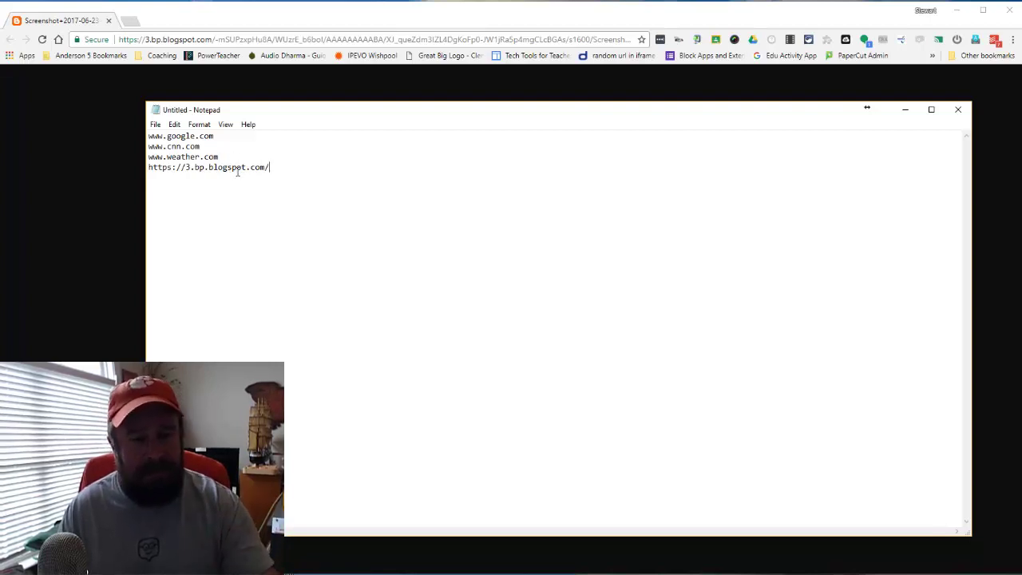
- Save the site list as a text document named links in the Documents folder and close Notepad
{"action": "left_click", "coordinate": [157, 126]}
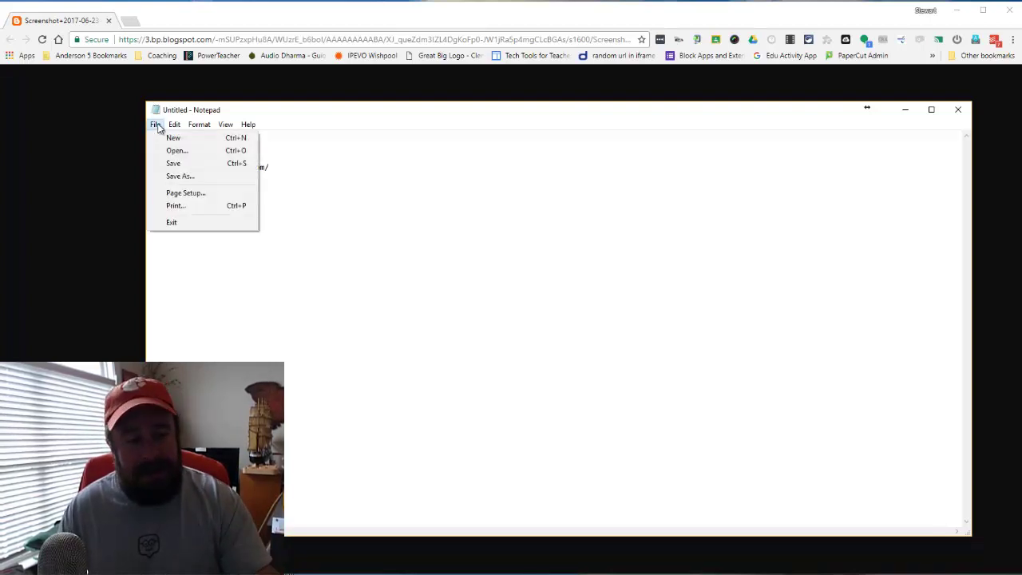
{"action": "left_click", "coordinate": [184, 176]}
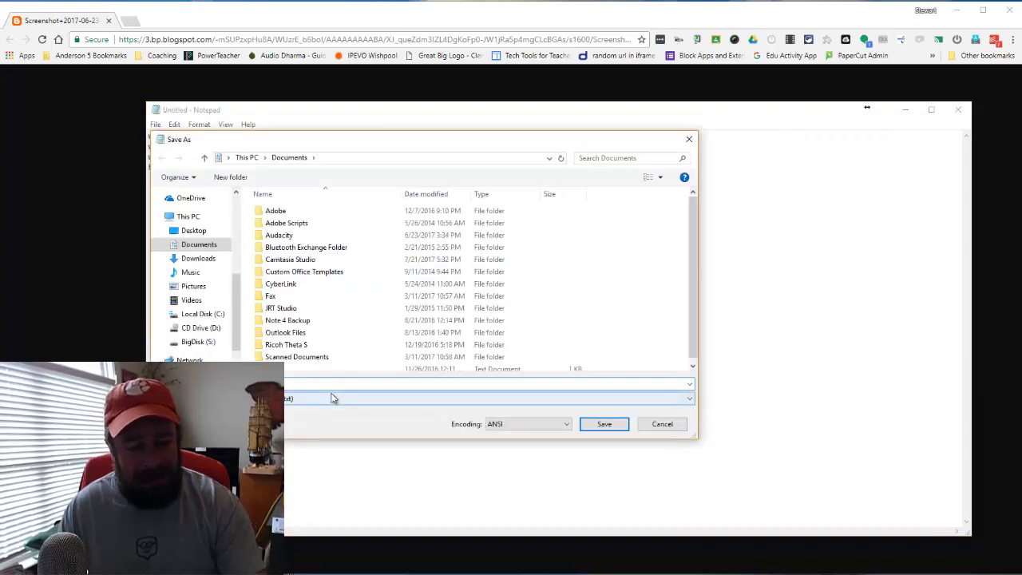
{"action": "type", "text": "links"}
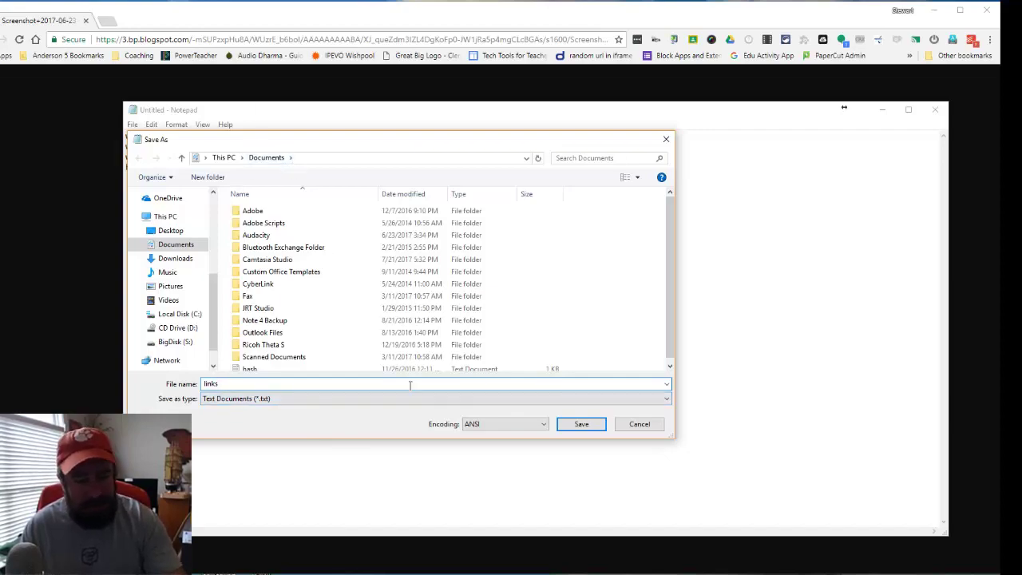
{"action": "left_click", "coordinate": [581, 424]}
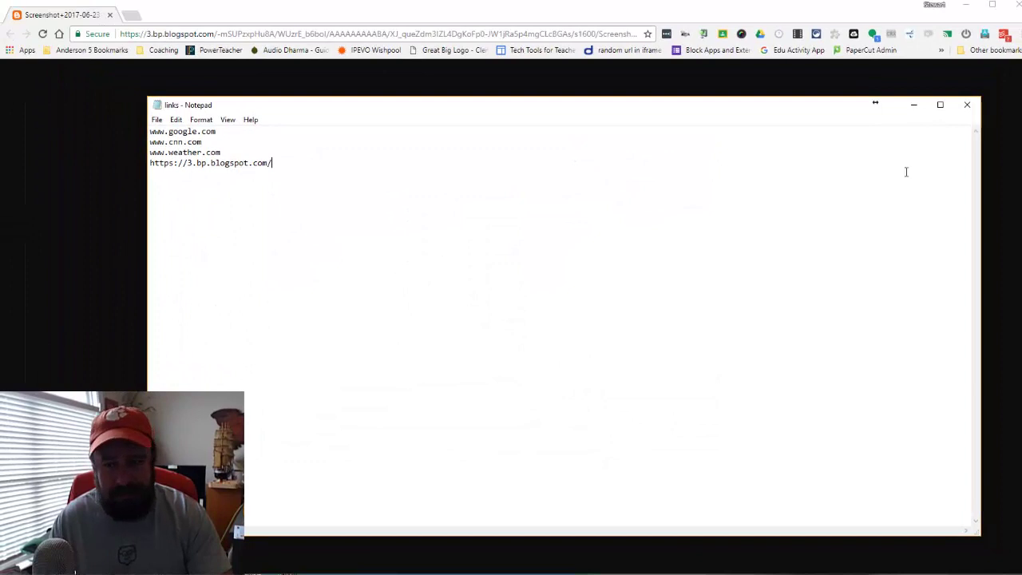
{"action": "left_click", "coordinate": [976, 107]}
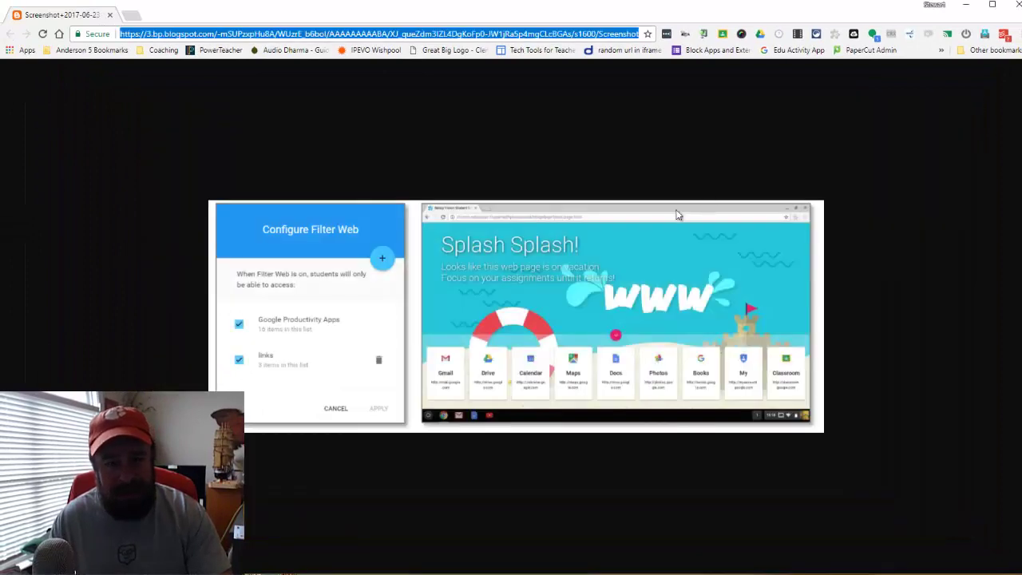
- Return to the class window and add the links text file from Documents as a new Filter Web list
{"action": "key", "text": "alt+Tab"}
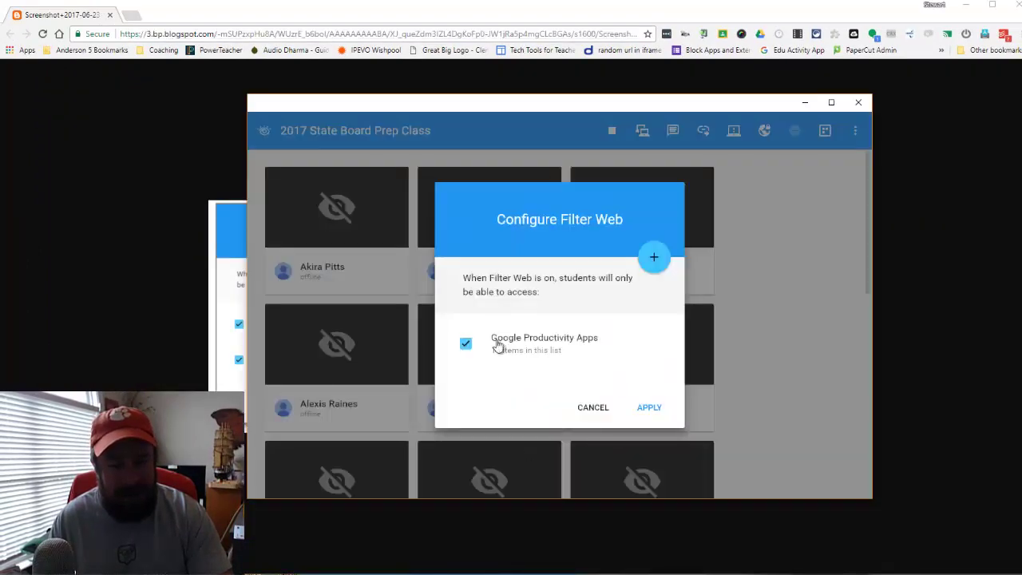
{"action": "mouse_move", "coordinate": [654, 260]}
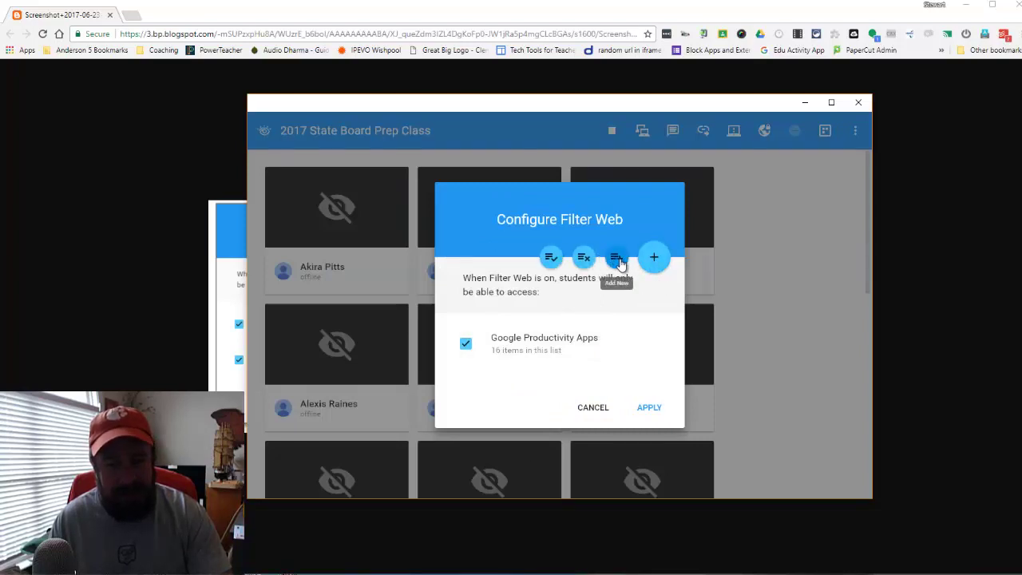
{"action": "left_click", "coordinate": [618, 259]}
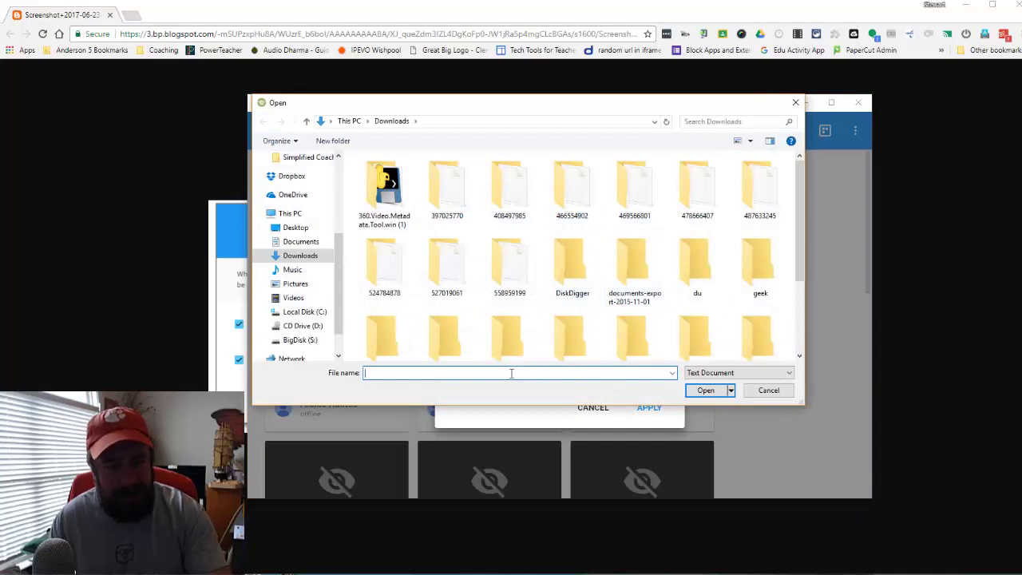
{"action": "left_click", "coordinate": [312, 242]}
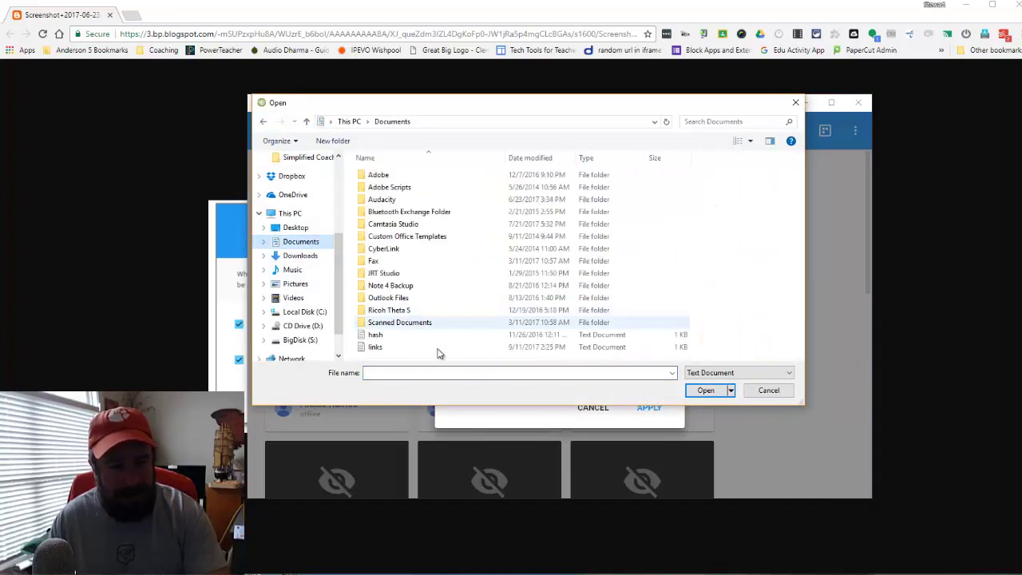
{"action": "left_click", "coordinate": [375, 347]}
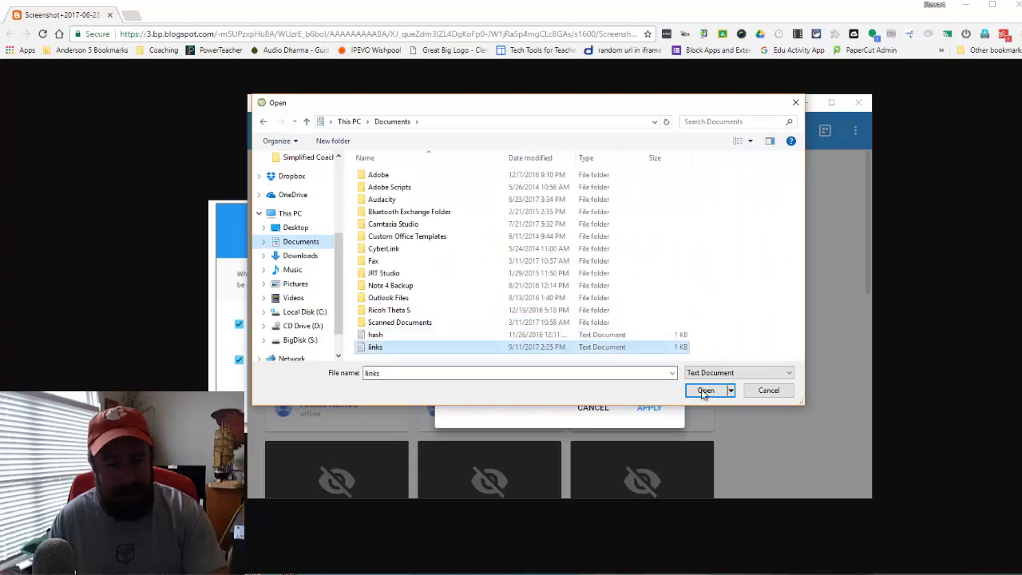
{"action": "left_click", "coordinate": [703, 390]}
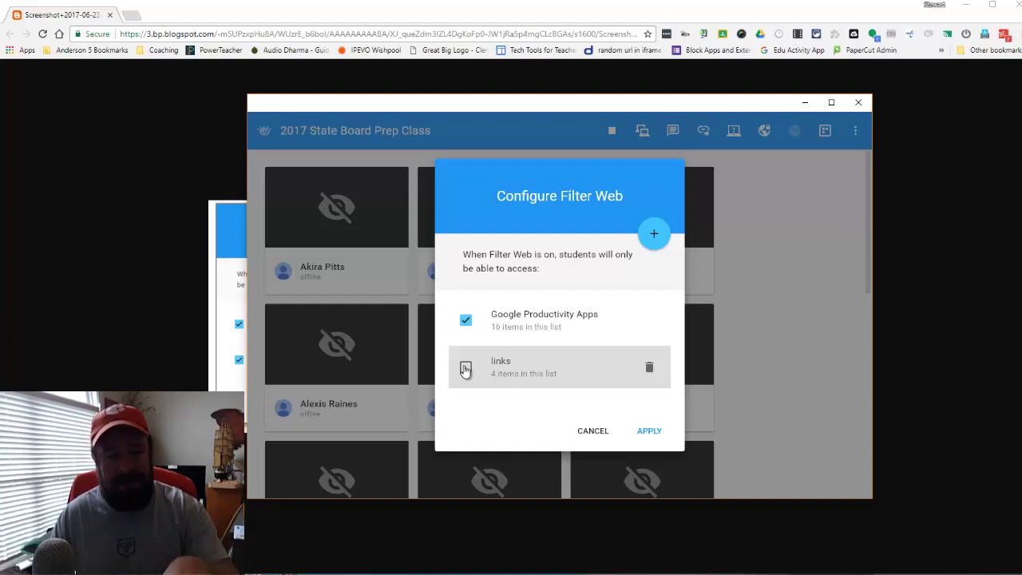
- Expand the links list to review its sites, enable it for Filter Web, and apply the configuration
{"action": "left_click", "coordinate": [505, 369]}
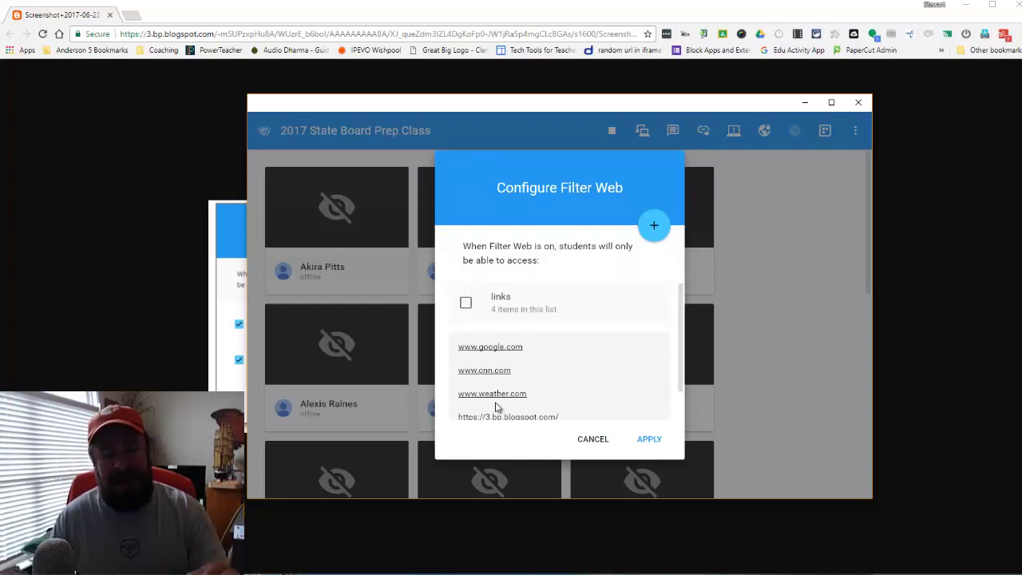
{"action": "left_click", "coordinate": [468, 315]}
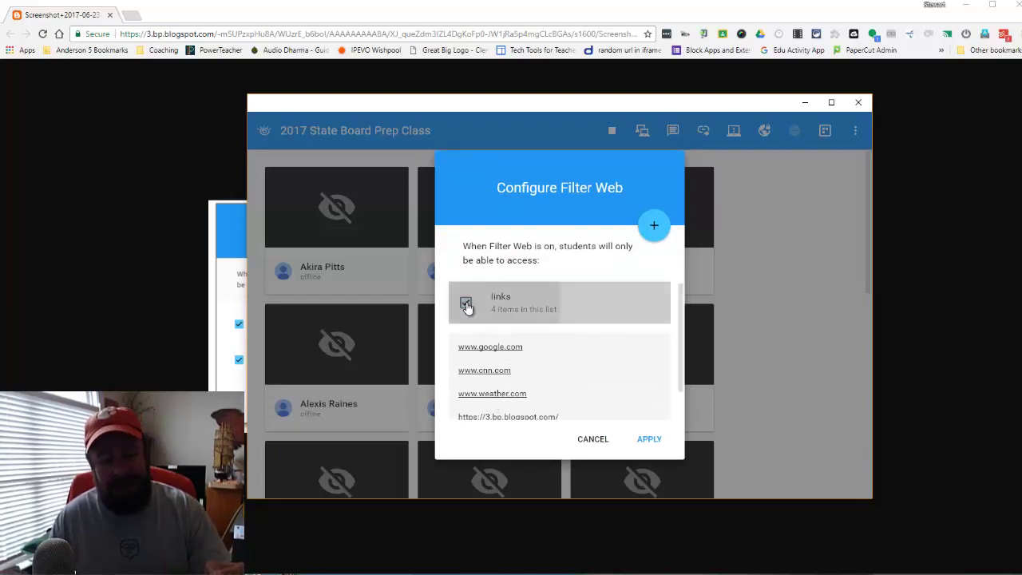
{"action": "left_click", "coordinate": [526, 310]}
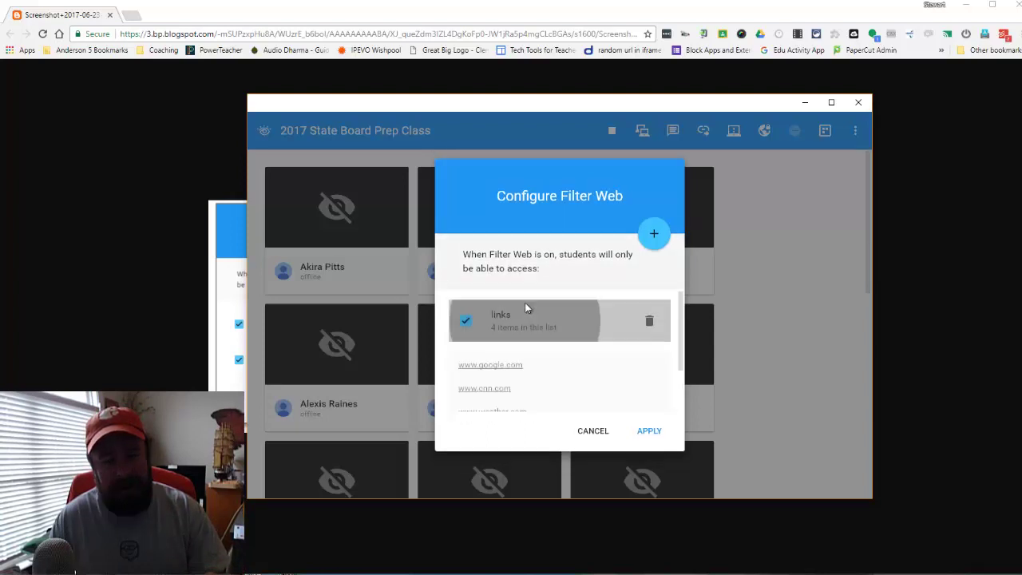
{"action": "left_click", "coordinate": [643, 430]}
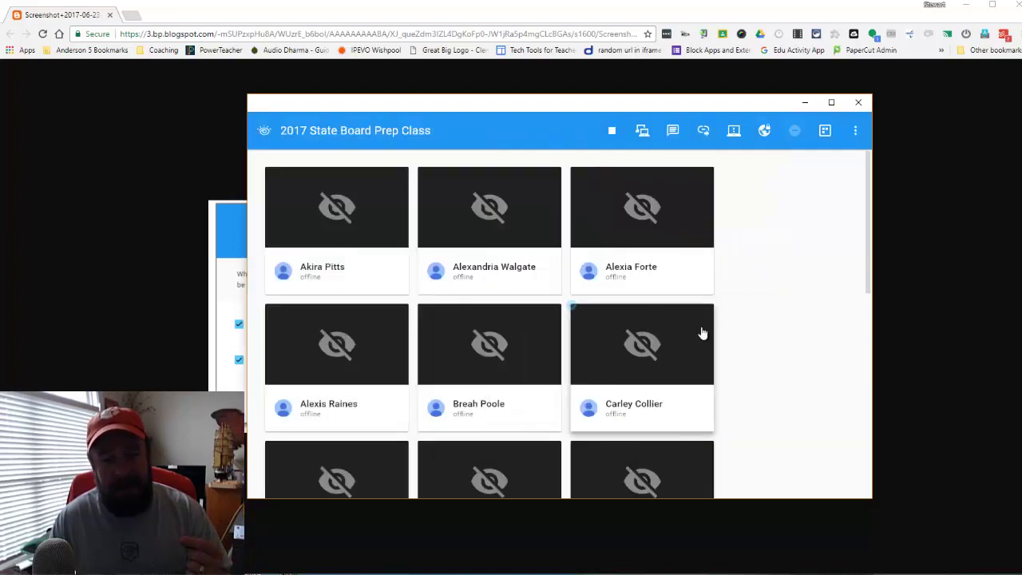
- Stop the 2017 State Board Prep Class and close the class window
{"action": "left_click", "coordinate": [765, 136]}
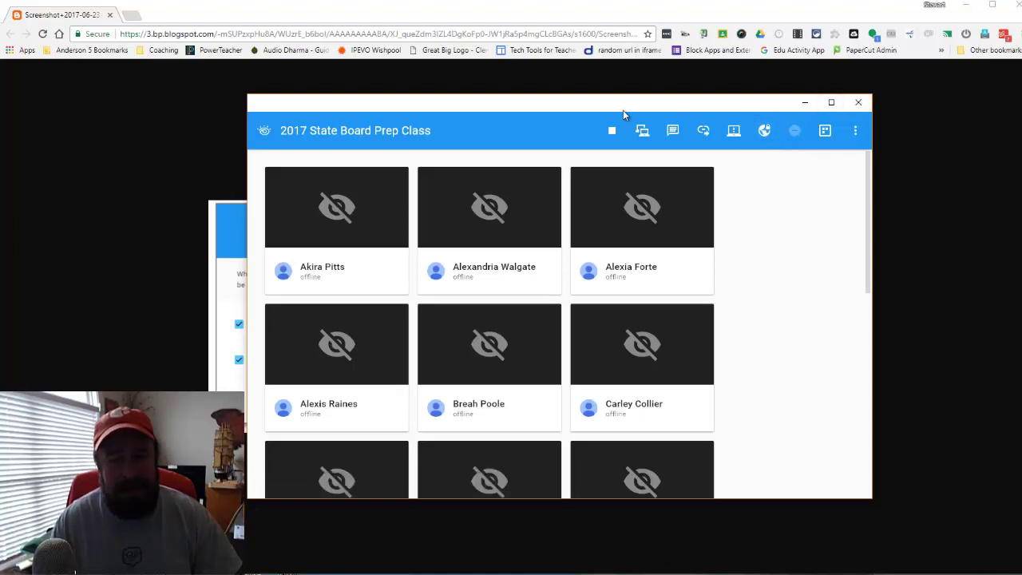
{"action": "left_click", "coordinate": [614, 132]}
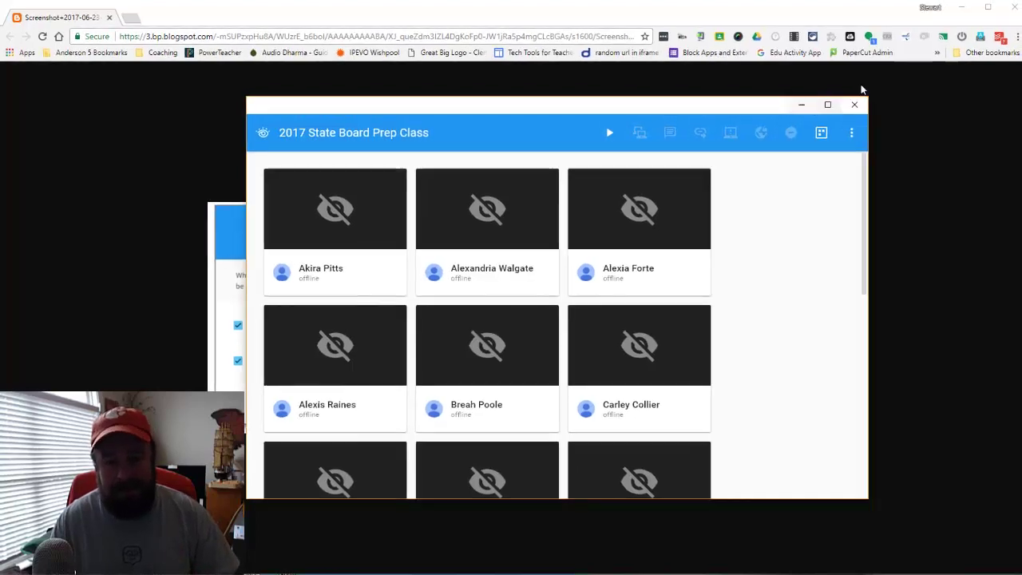
{"action": "left_click", "coordinate": [857, 103]}
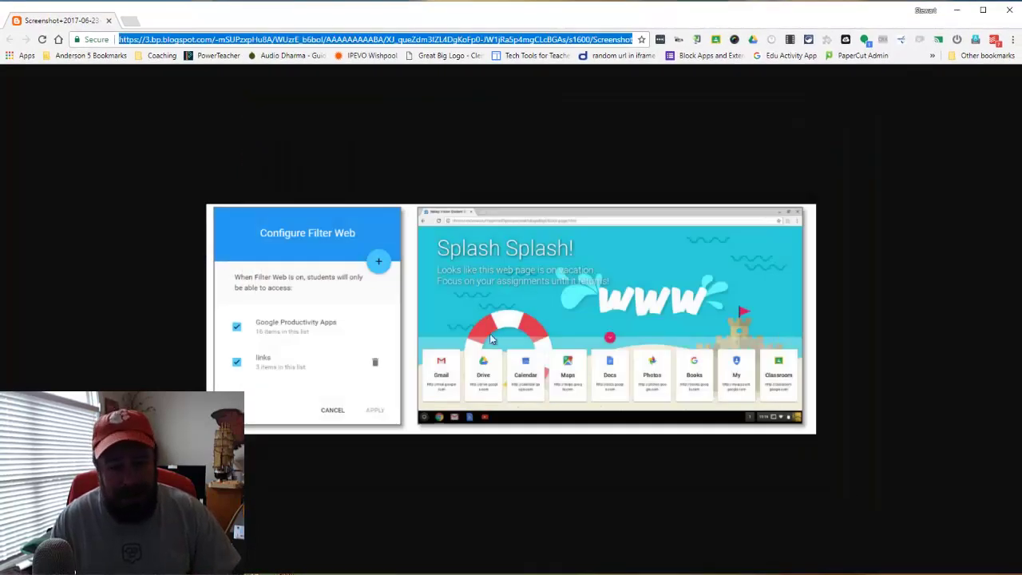